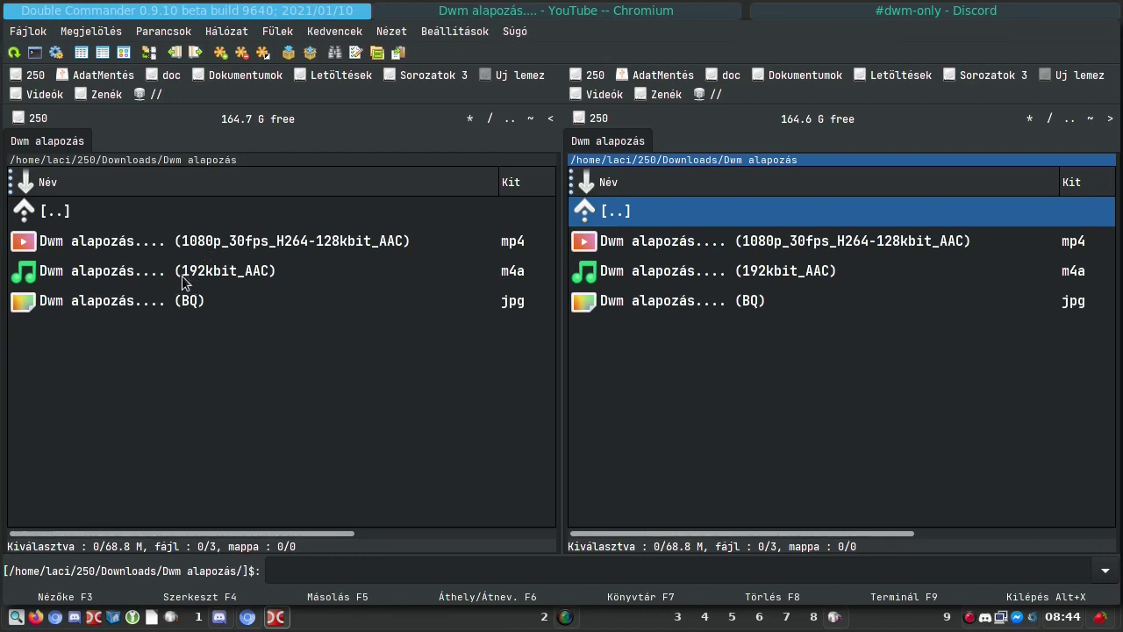
- Open the audio file "Dwm alapozás.... (192kbit_AAC)" m4a in Audacity
{"action": "right_click", "coordinate": [233, 278]}
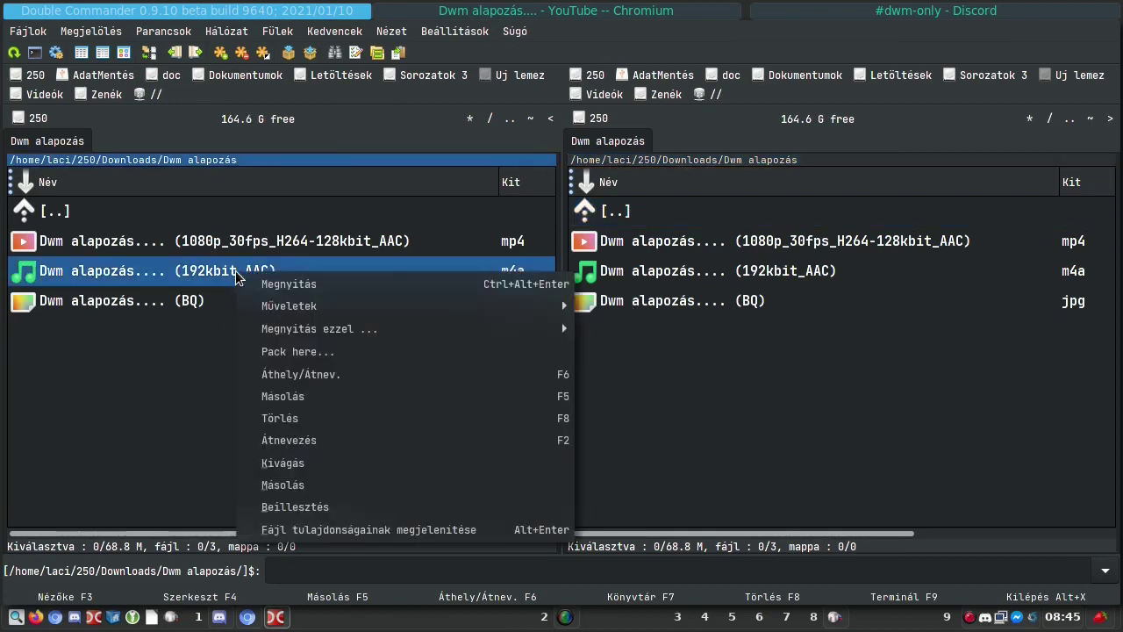
{"action": "mouse_move", "coordinate": [348, 335]}
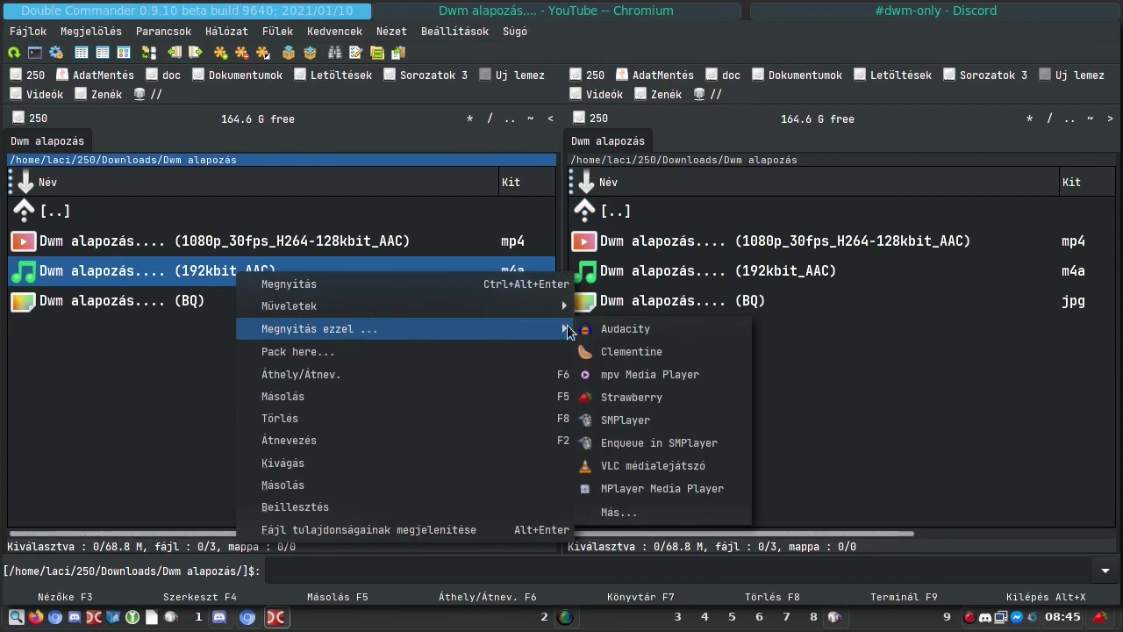
{"action": "left_click", "coordinate": [615, 329]}
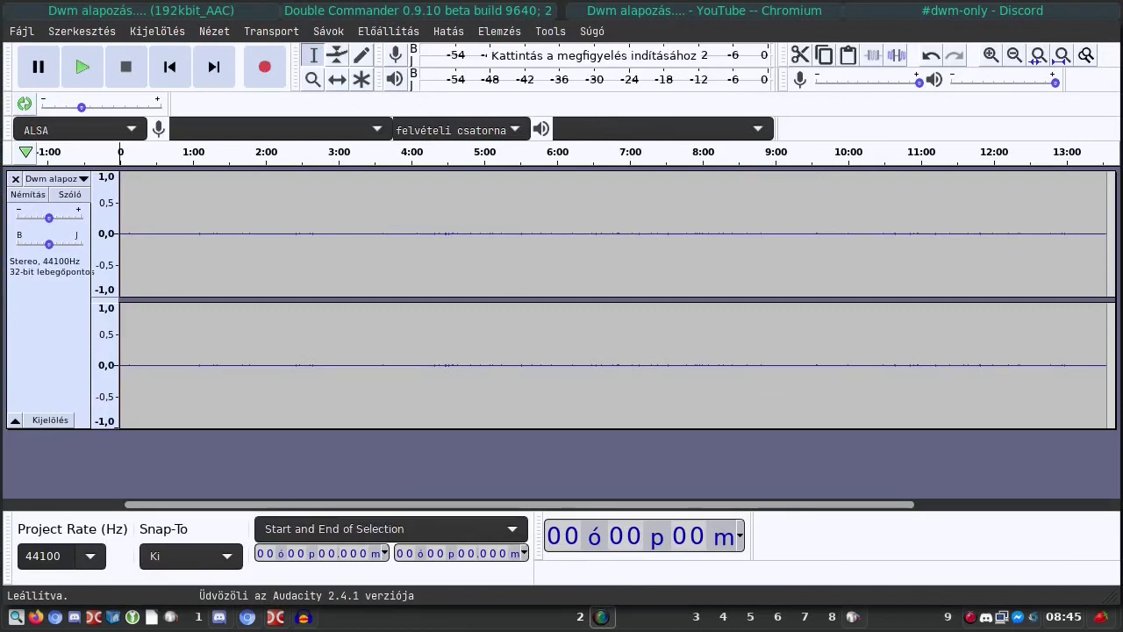
- Select the whole stereo track and amplify it by 37.429 dB to a new peak of 0 dB, without allowing clipping
{"action": "key", "text": "ctrl+3"}
{"action": "key", "text": "ctrl+3"}
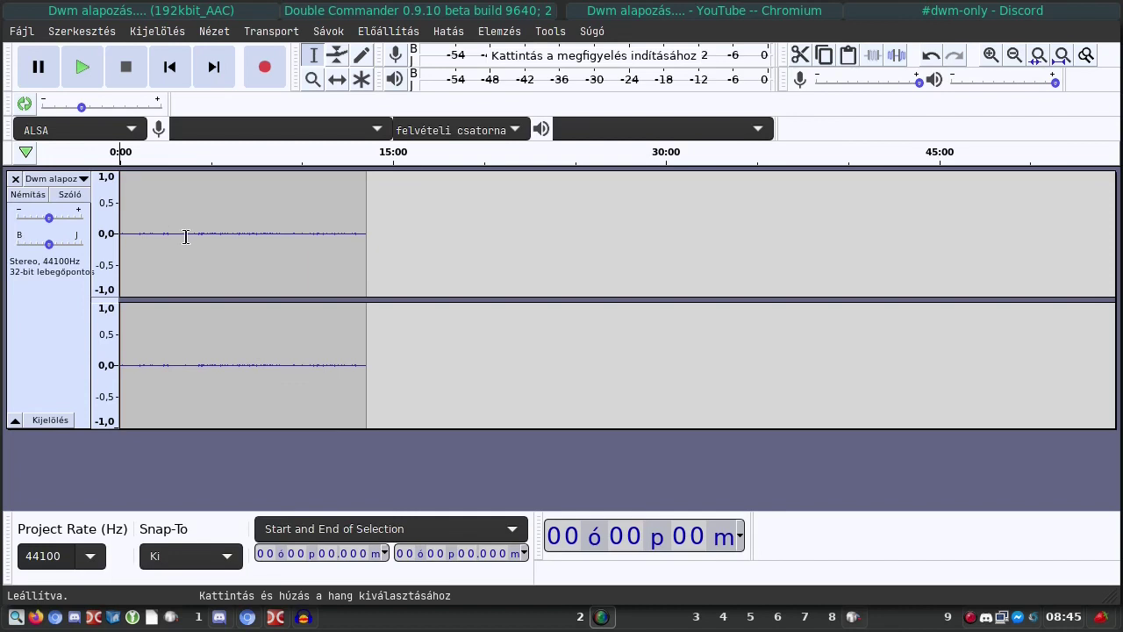
{"action": "left_click", "coordinate": [178, 236]}
{"action": "double_click", "coordinate": [178, 236]}
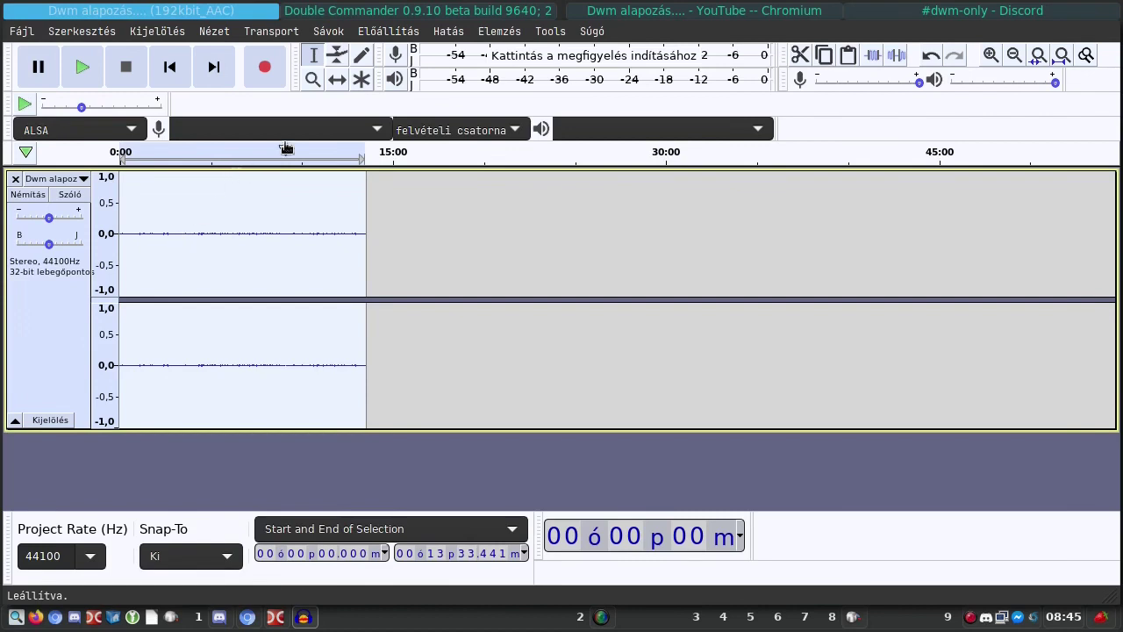
{"action": "left_click", "coordinate": [447, 31]}
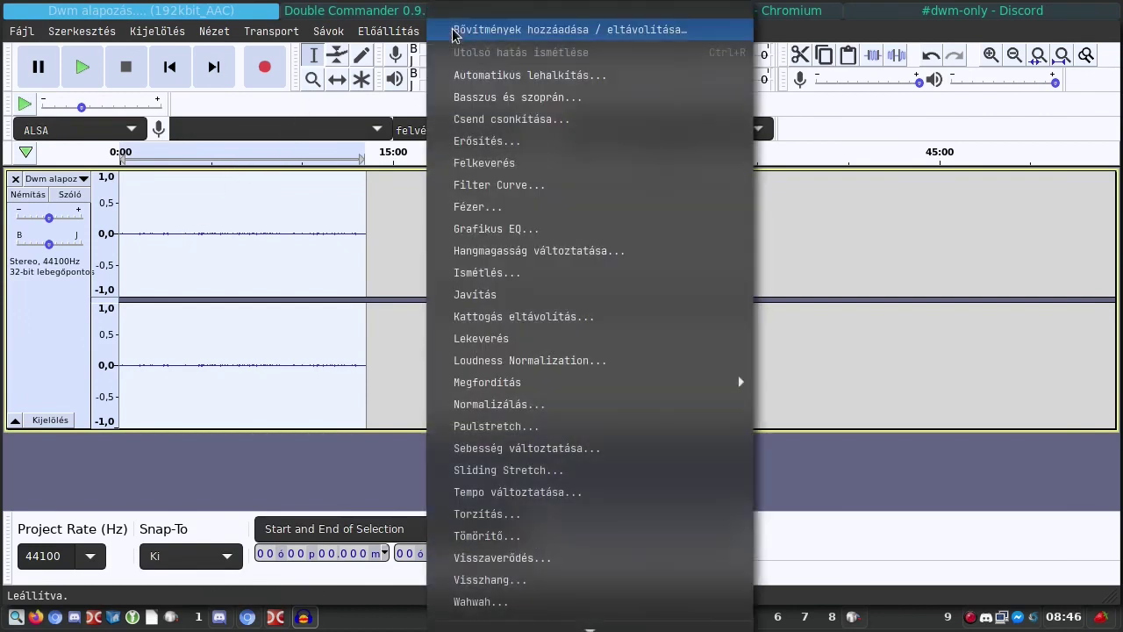
{"action": "left_click", "coordinate": [484, 142]}
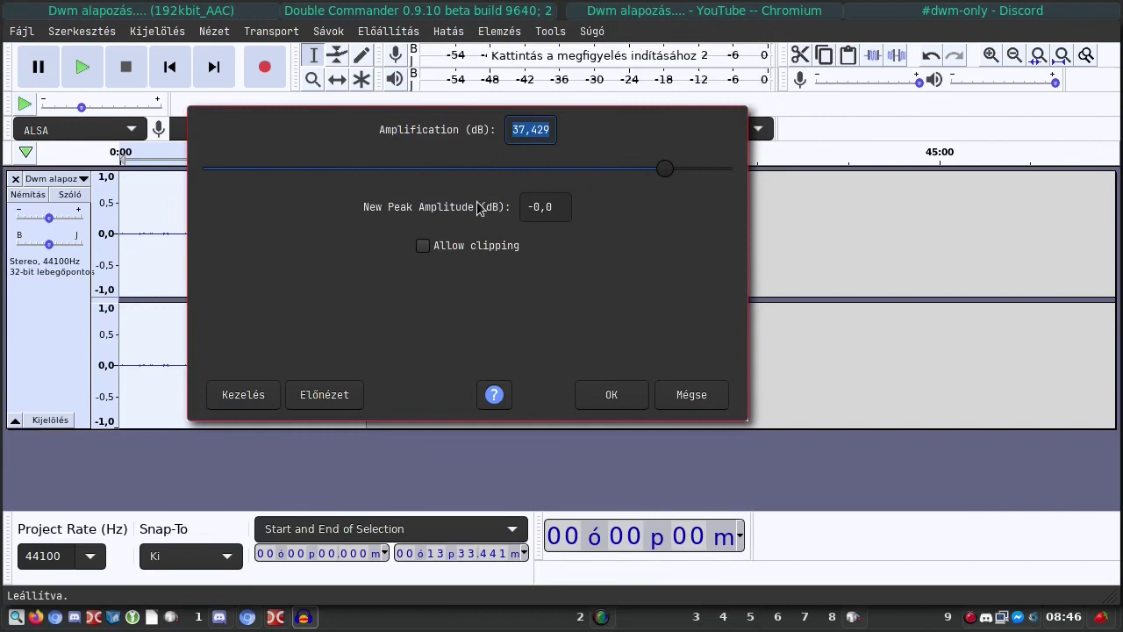
{"action": "left_click", "coordinate": [611, 399]}
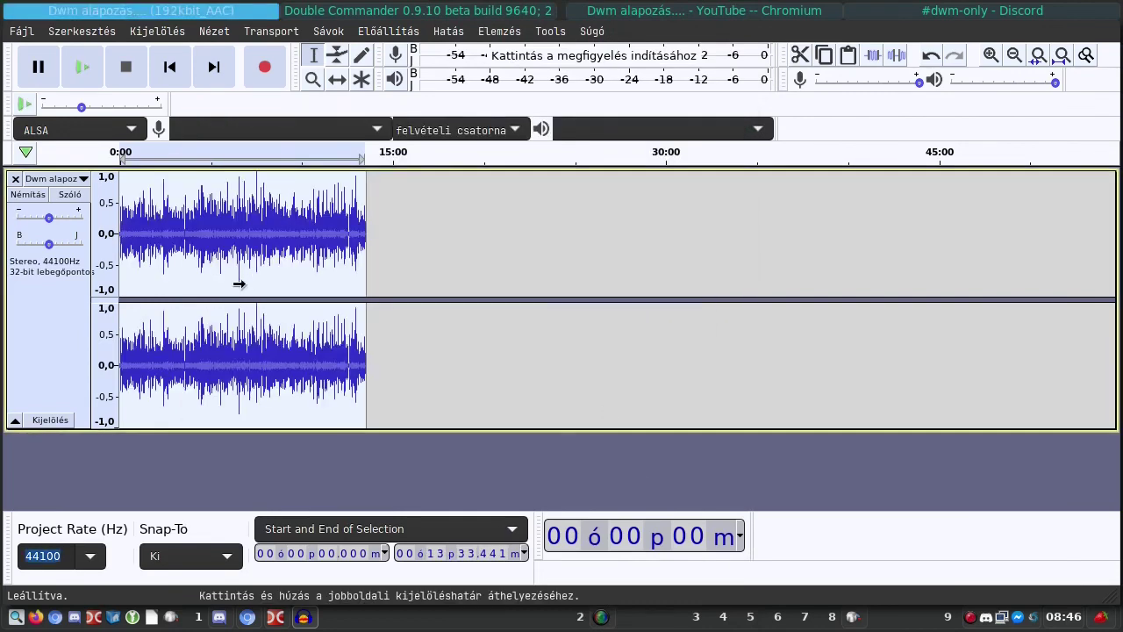
- Apply the Limiter to the whole track with Soft Limit, limit -3 dB, hold 10 ms and no make-up gain
{"action": "scroll", "coordinate": [243, 284], "scroll_direction": "up", "scroll_amount": 2, "text": "ctrl"}
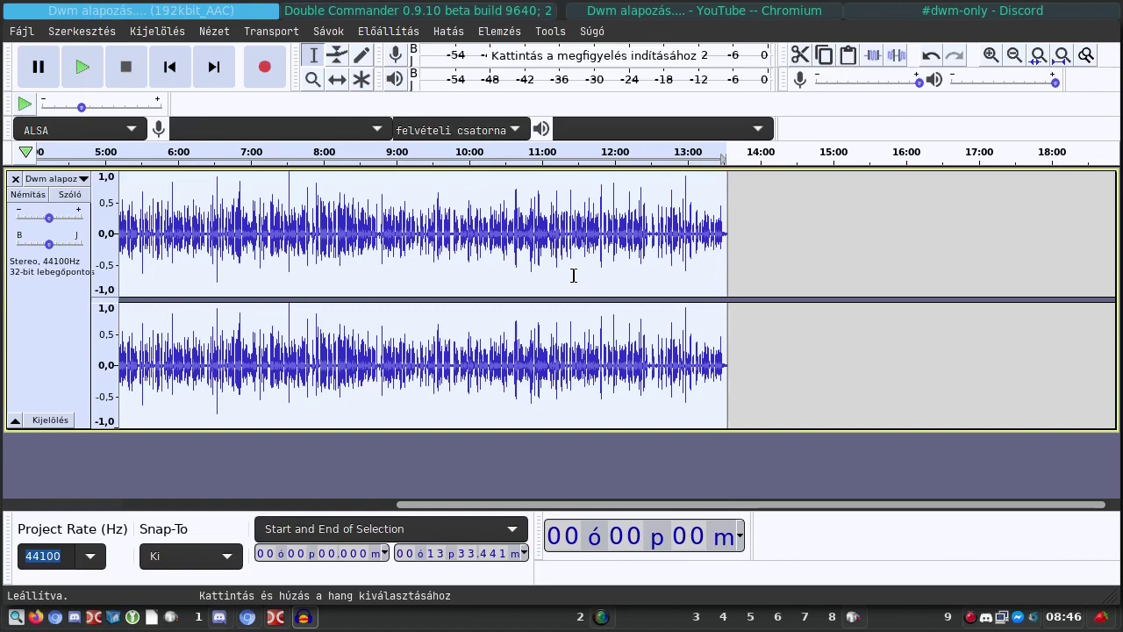
{"action": "left_click", "coordinate": [339, 211]}
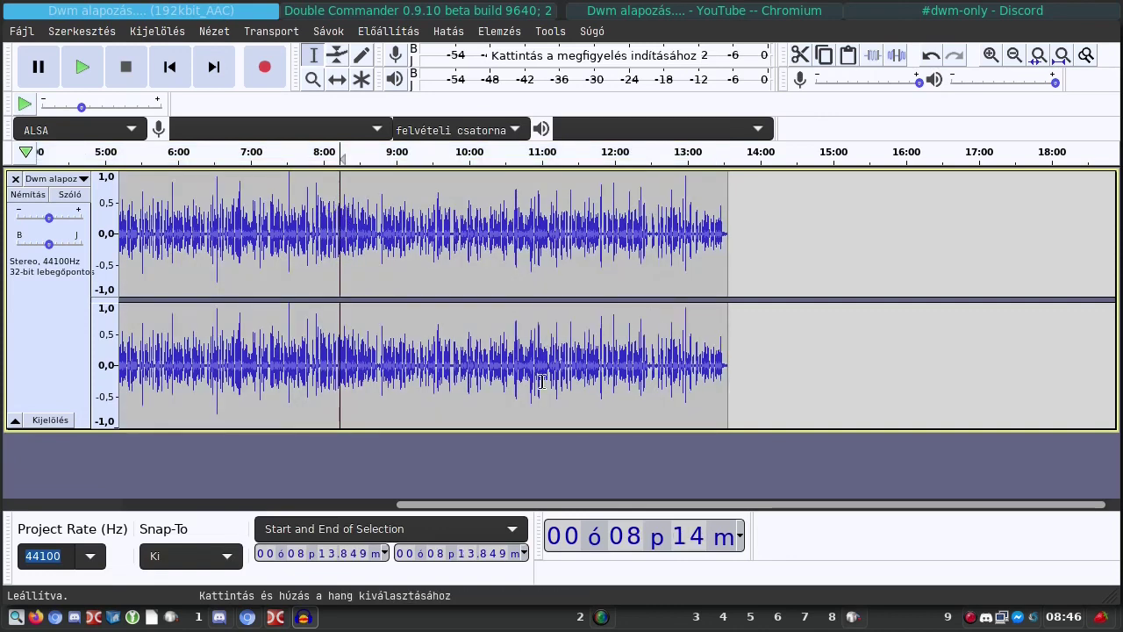
{"action": "key", "text": "ctrl+a"}
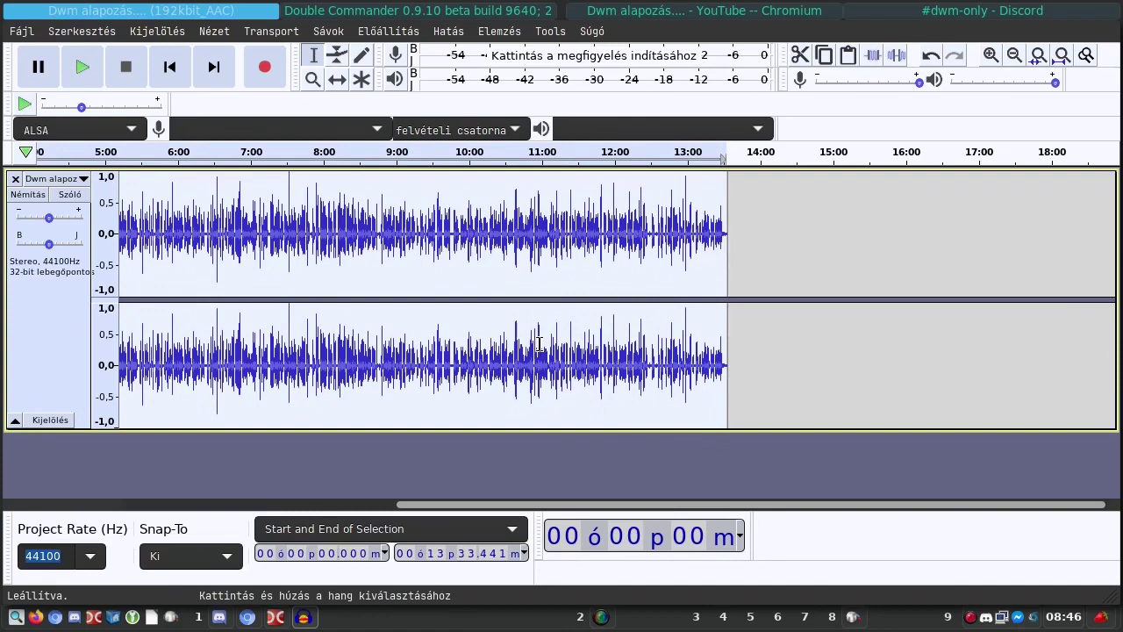
{"action": "left_click", "coordinate": [447, 31]}
{"action": "scroll", "coordinate": [561, 526], "scroll_direction": "down", "scroll_amount": 3}
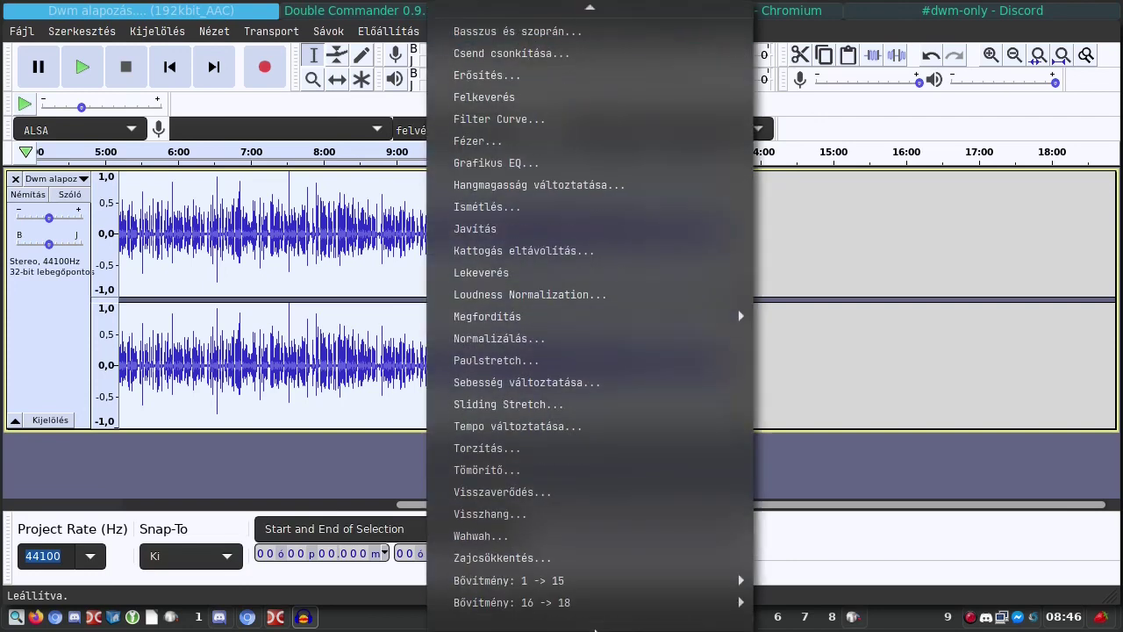
{"action": "mouse_move", "coordinate": [591, 581]}
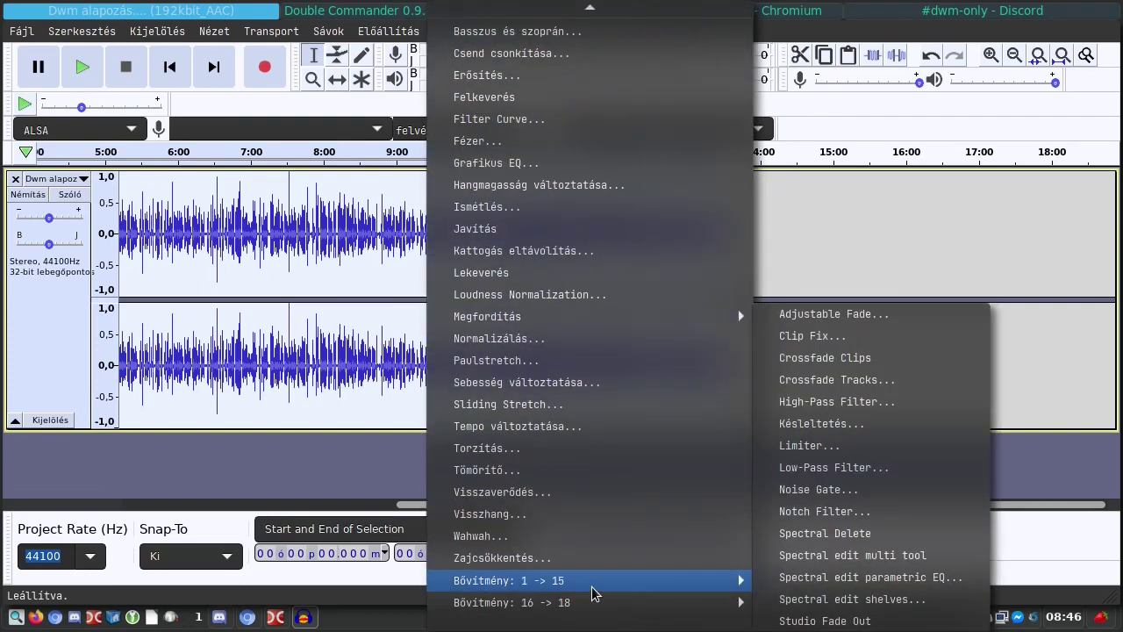
{"action": "left_click", "coordinate": [840, 445]}
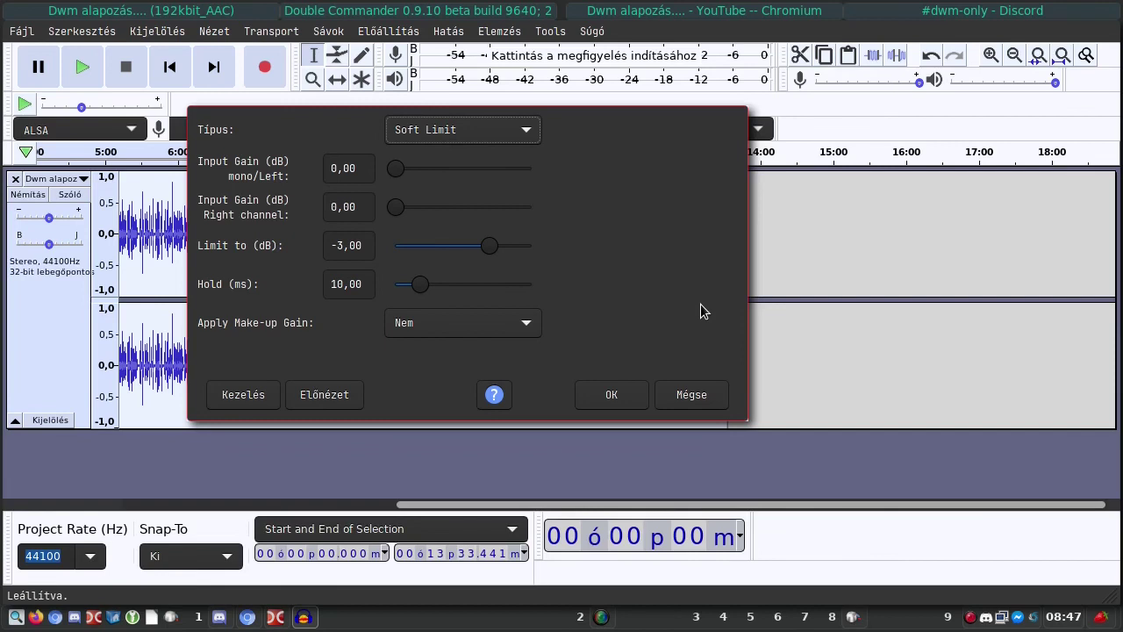
{"action": "left_click", "coordinate": [616, 400]}
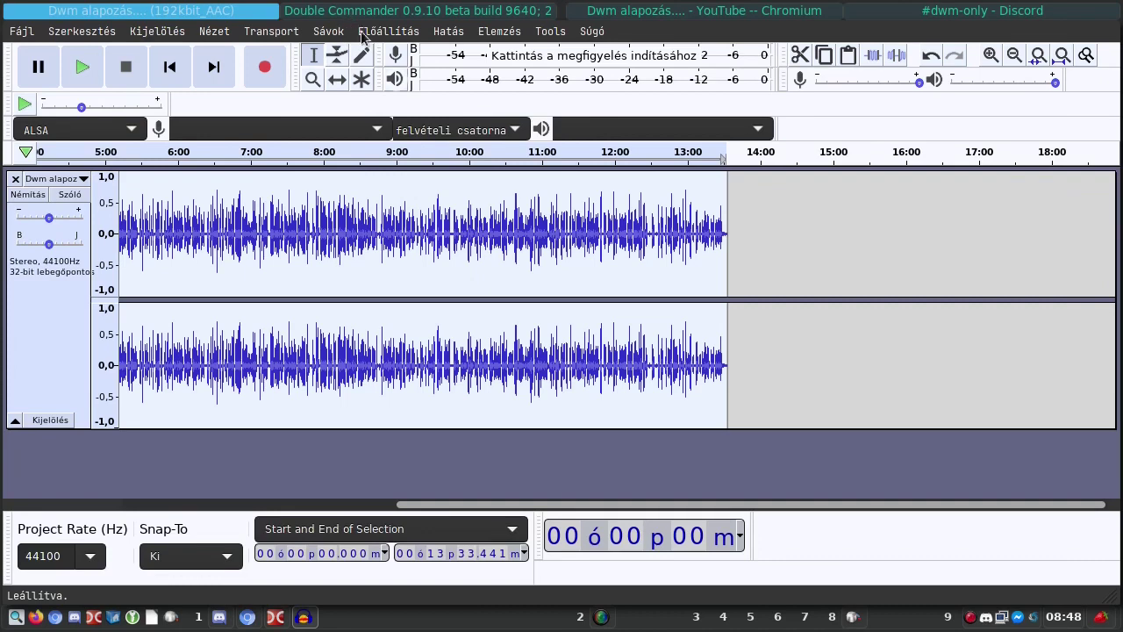
- Normalize the whole track to a peak amplitude of -1.0 dB, removing the DC offset
{"action": "left_click", "coordinate": [457, 33]}
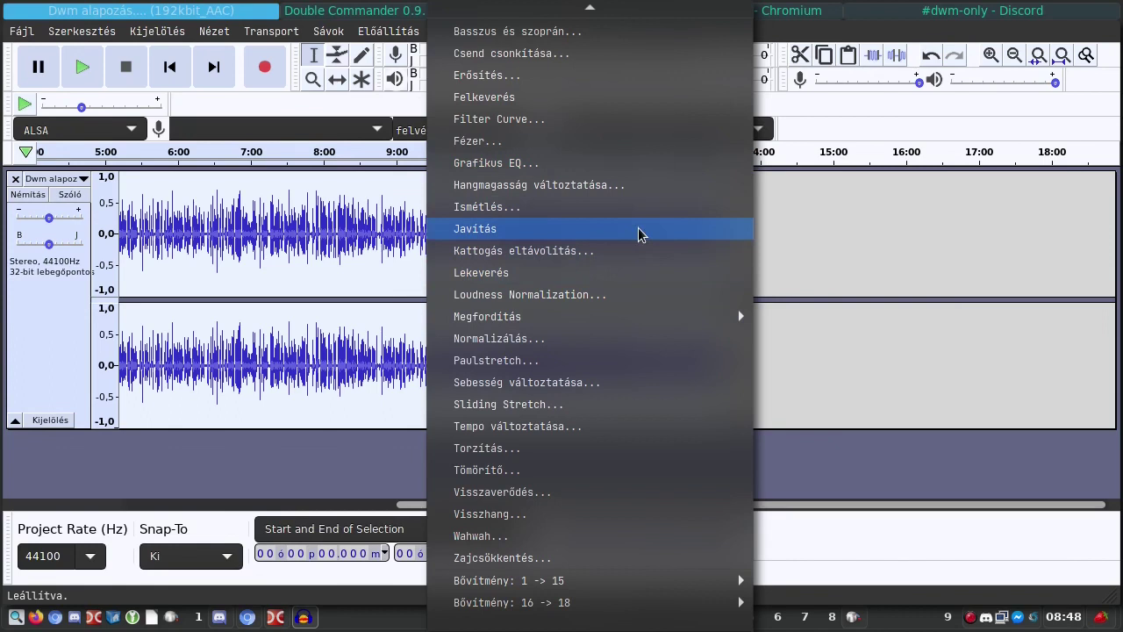
{"action": "left_click", "coordinate": [524, 338]}
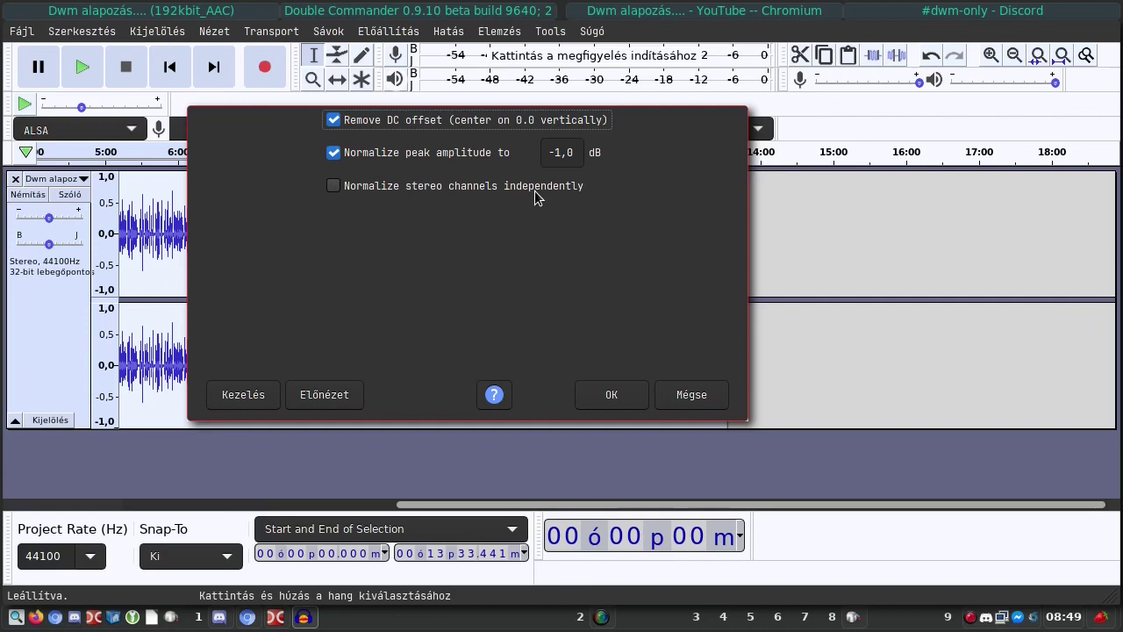
{"action": "left_click", "coordinate": [617, 395]}
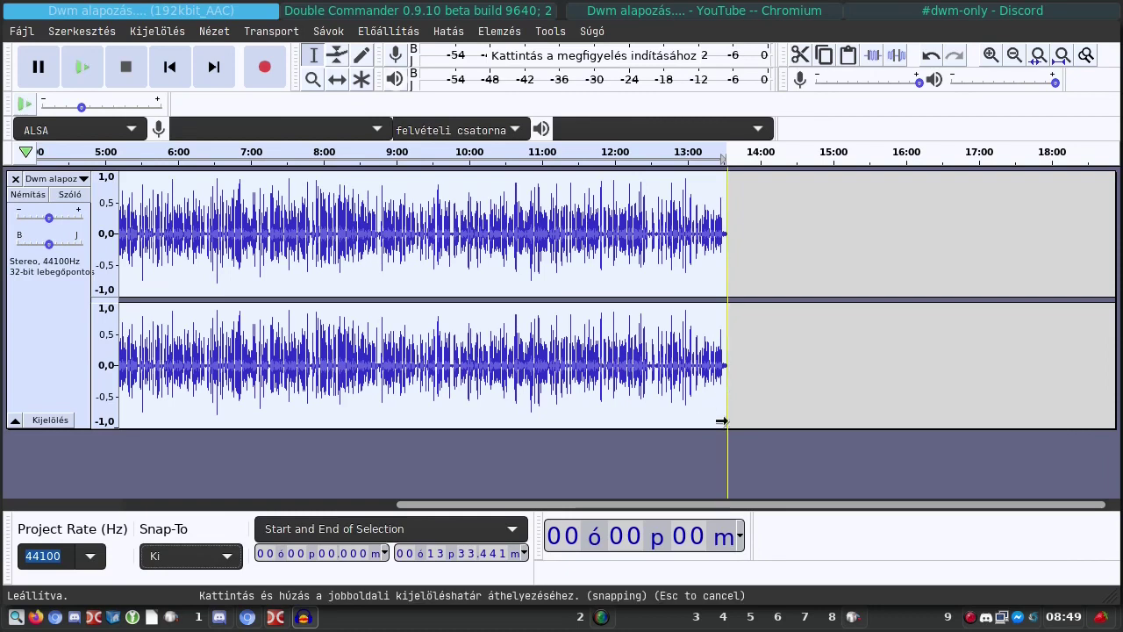
- Capture a noise profile from the speech-free stretch near the track's end, from about 13:28.6 to 13:33.1
{"action": "scroll", "coordinate": [658, 379], "scroll_direction": "up", "scroll_amount": 4, "text": "ctrl"}
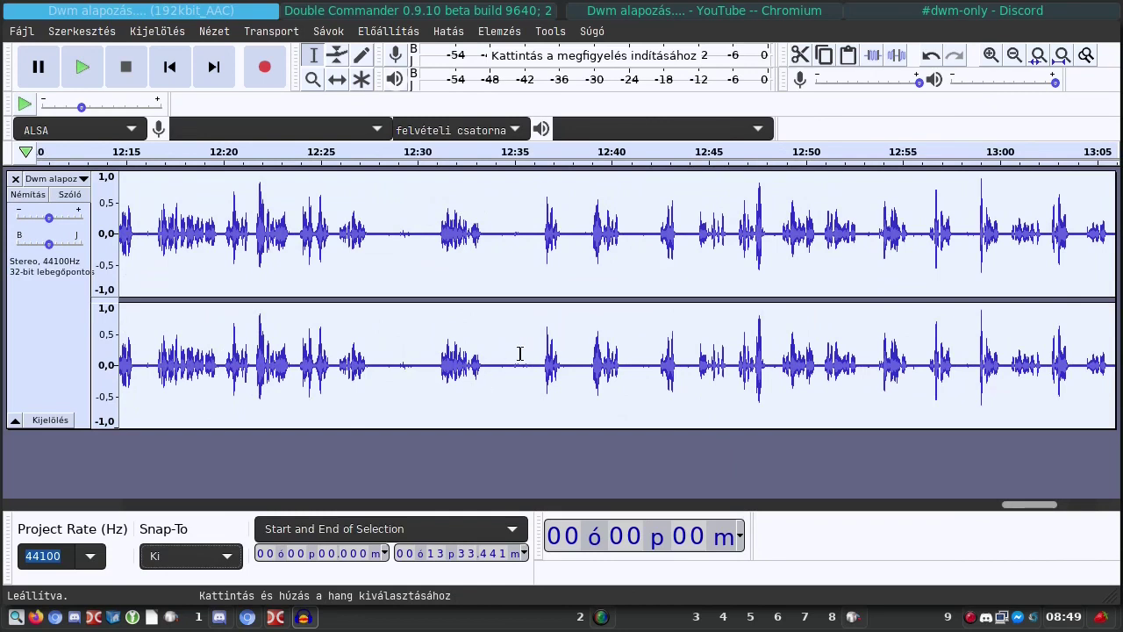
{"action": "scroll", "coordinate": [520, 354], "scroll_direction": "down", "scroll_amount": 2, "text": "ctrl"}
{"action": "scroll", "coordinate": [797, 368], "scroll_direction": "up", "scroll_amount": 4, "text": "ctrl"}
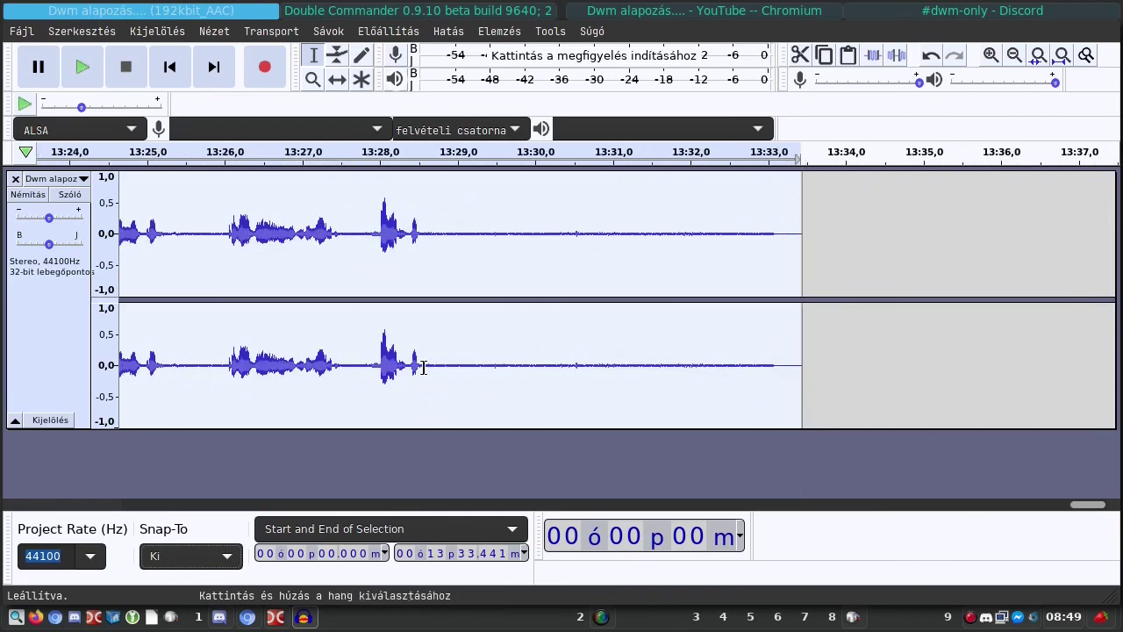
{"action": "left_click_drag", "start_coordinate": [423, 367], "coordinate": [773, 368]}
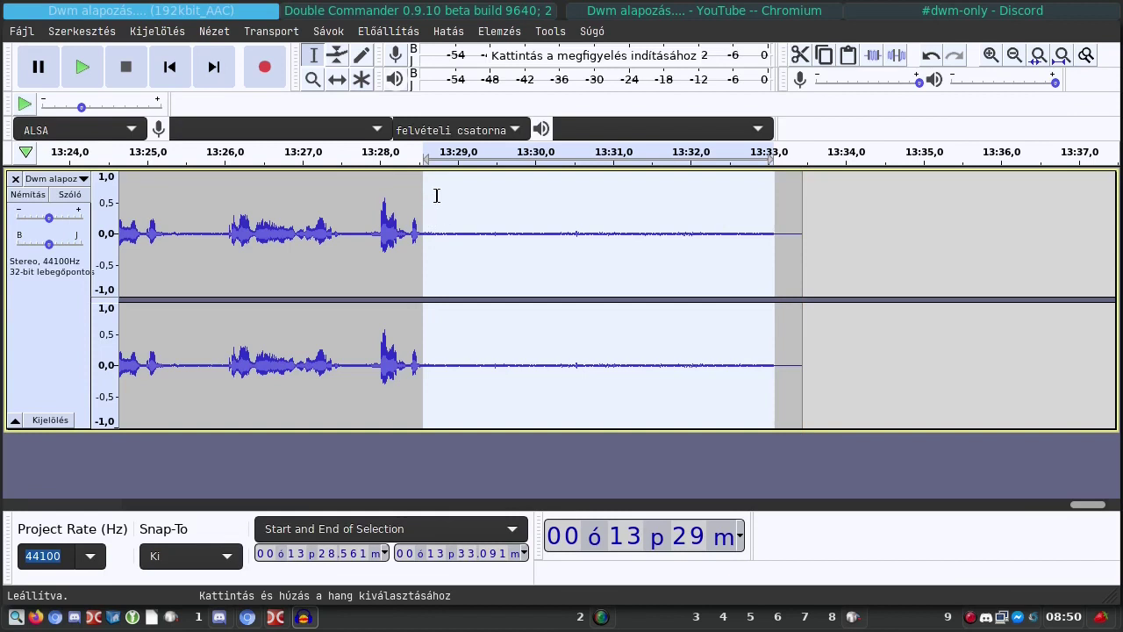
{"action": "left_click_drag", "start_coordinate": [424, 198], "coordinate": [767, 237]}
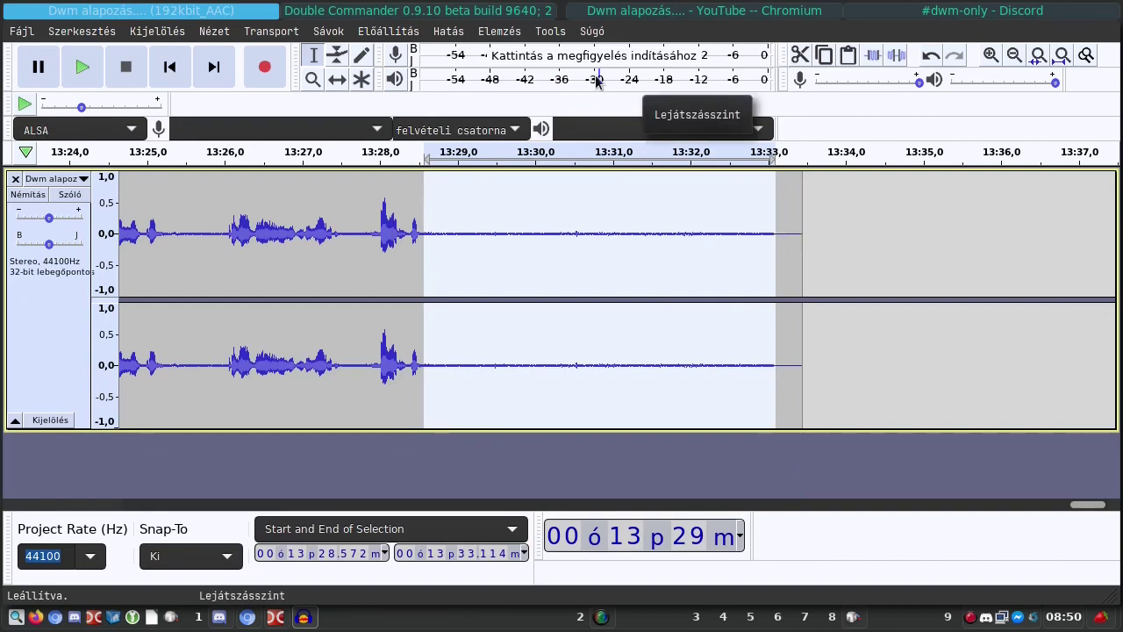
{"action": "left_click", "coordinate": [445, 32]}
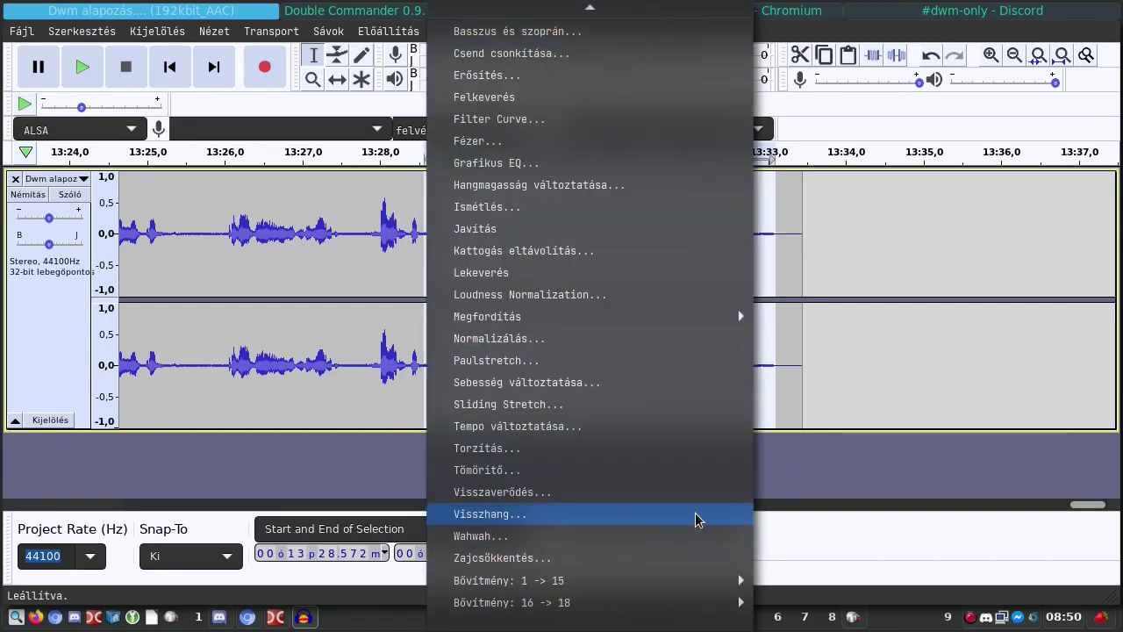
{"action": "left_click", "coordinate": [514, 559]}
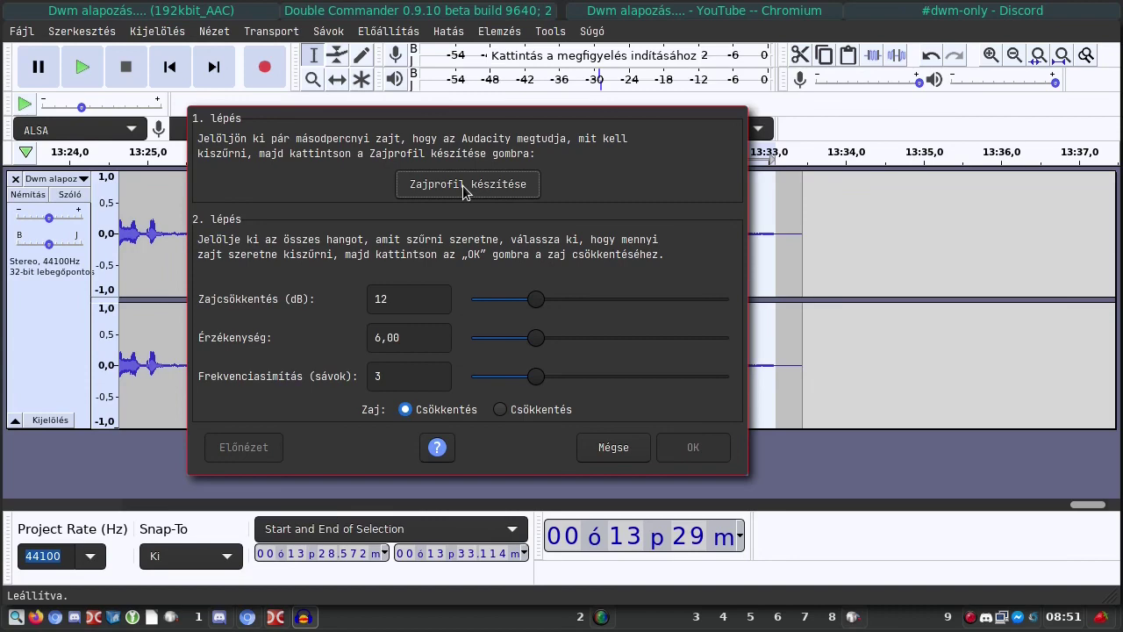
{"action": "left_click", "coordinate": [503, 184]}
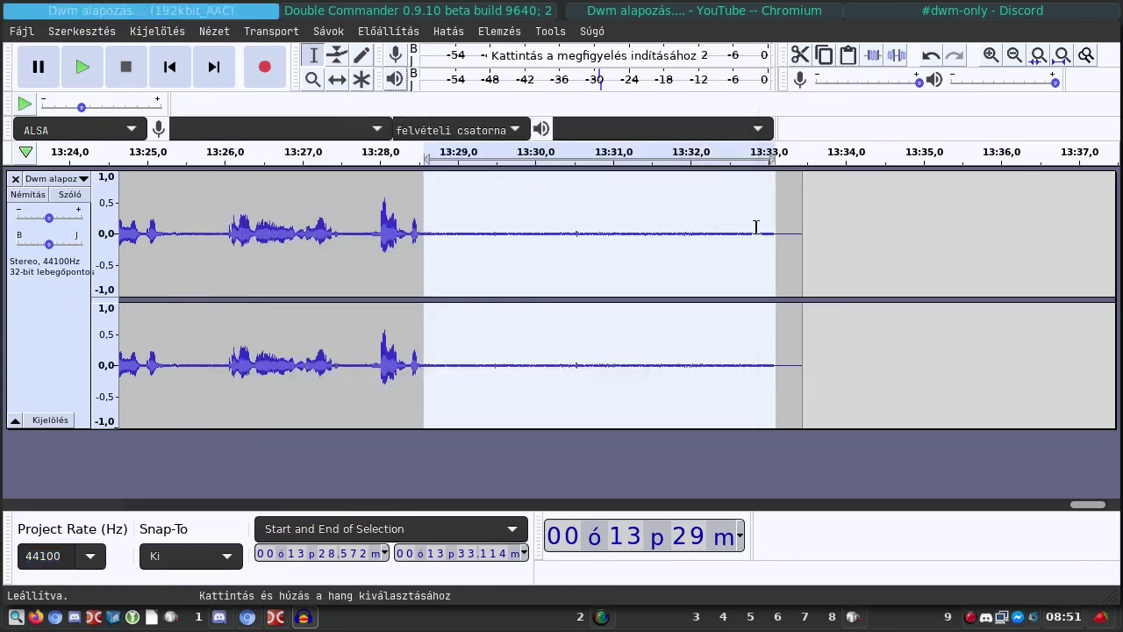
- Apply noise reduction to the whole track with 12 dB reduction, sensitivity 6.00 and frequency smoothing of 3 bands
{"action": "left_click", "coordinate": [562, 281]}
{"action": "key", "text": "ctrl+a"}
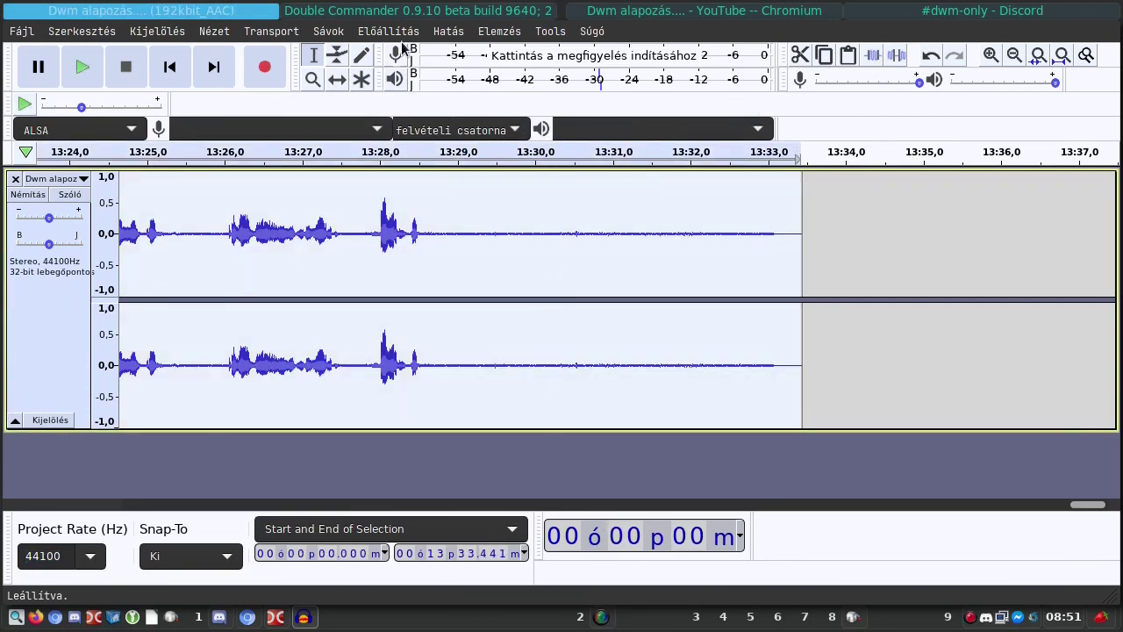
{"action": "left_click", "coordinate": [445, 33]}
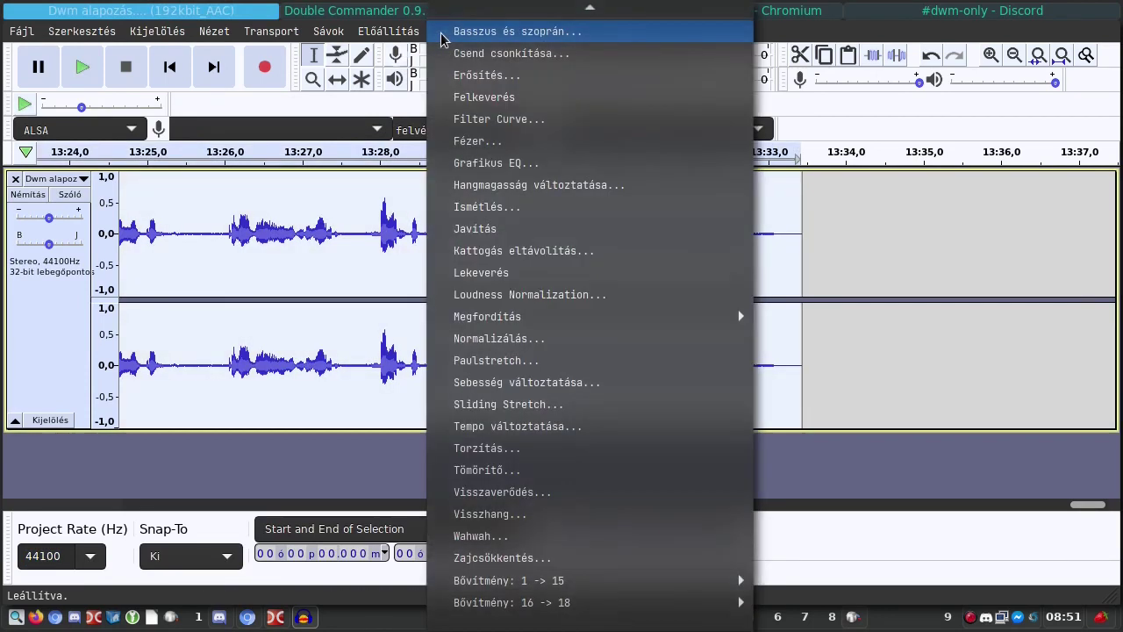
{"action": "left_click", "coordinate": [570, 558]}
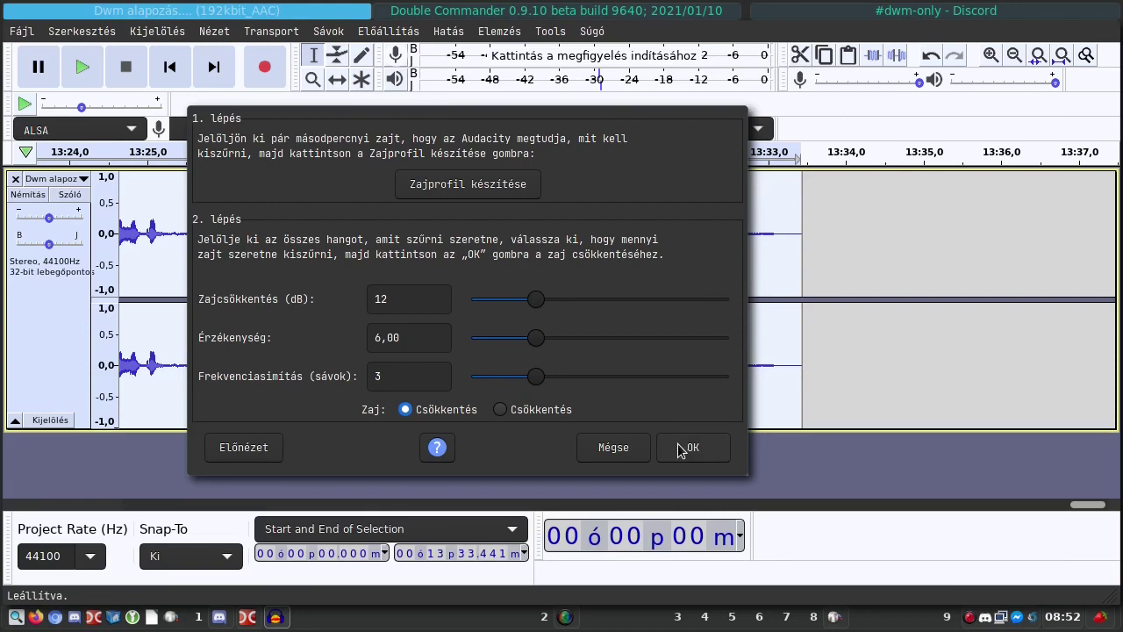
{"action": "left_click", "coordinate": [682, 451]}
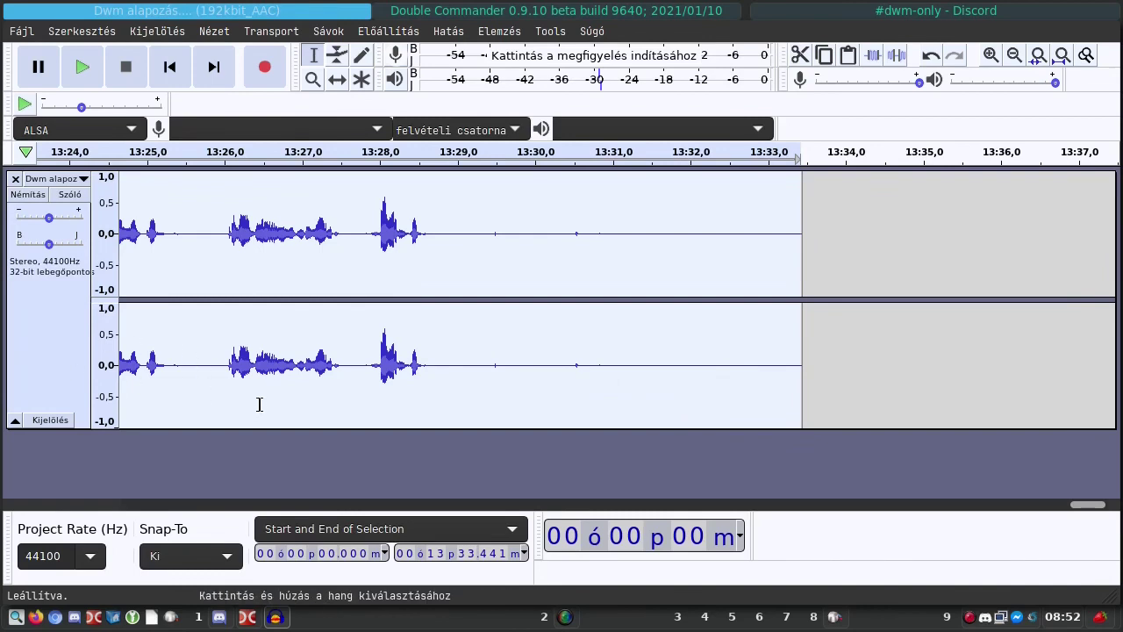
- Export the audio as "Dwm alapozás.... (192kbit_AAC).mp3" into 250/Downloads/Dwm alapozás, using the Standard 170-210 kbps preset and the existing tags
{"action": "key", "text": "ctrl+f"}
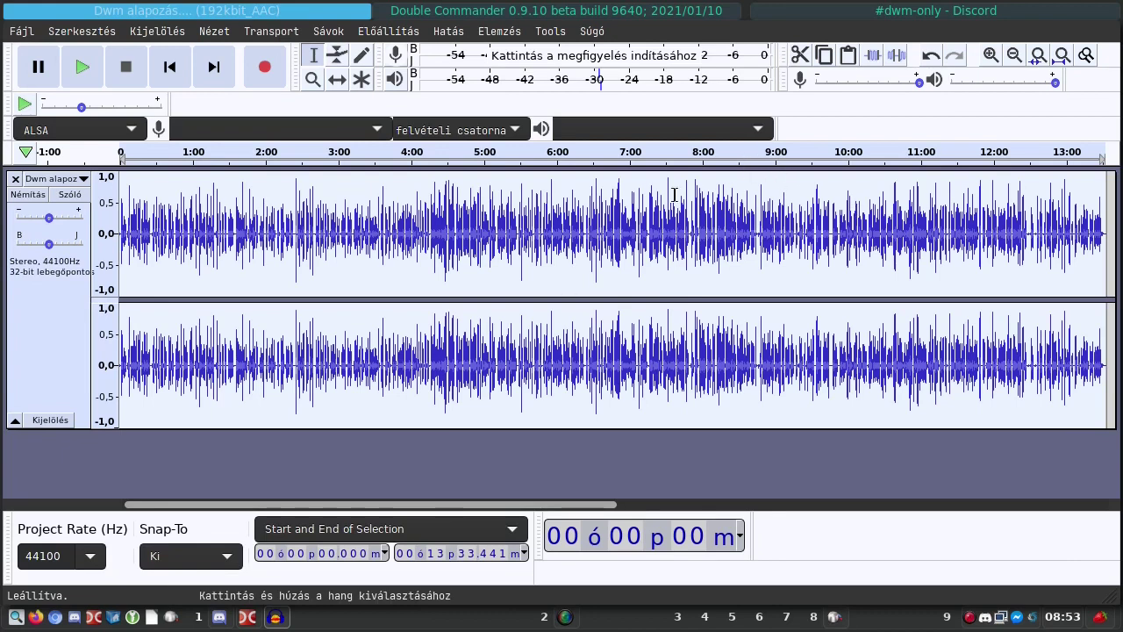
{"action": "left_click", "coordinate": [21, 33]}
{"action": "mouse_move", "coordinate": [113, 166]}
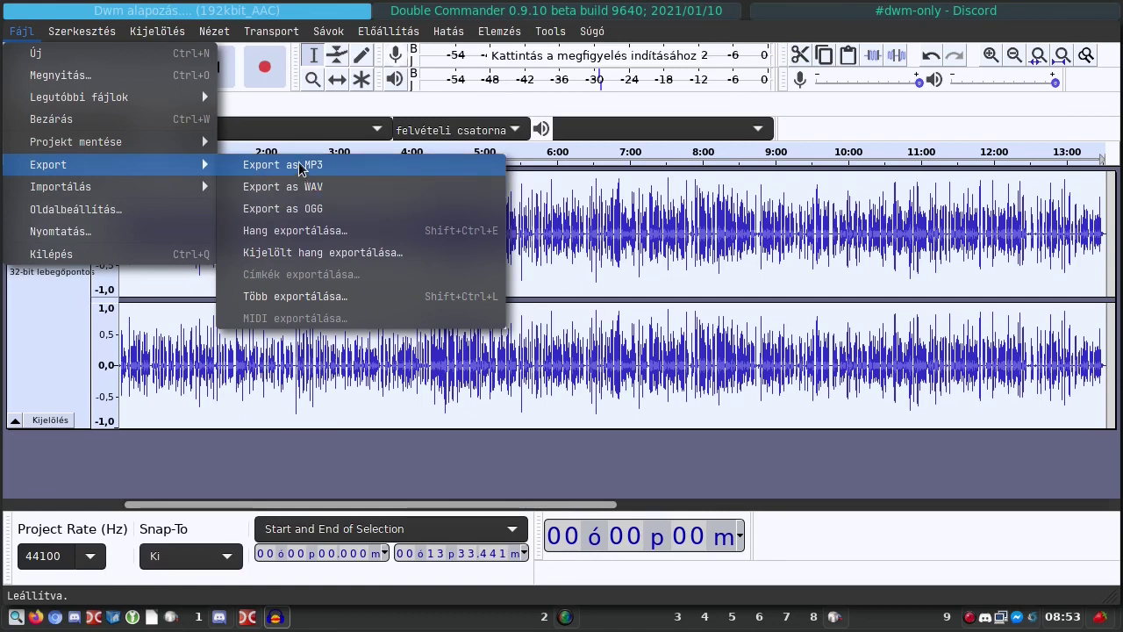
{"action": "left_click", "coordinate": [299, 166]}
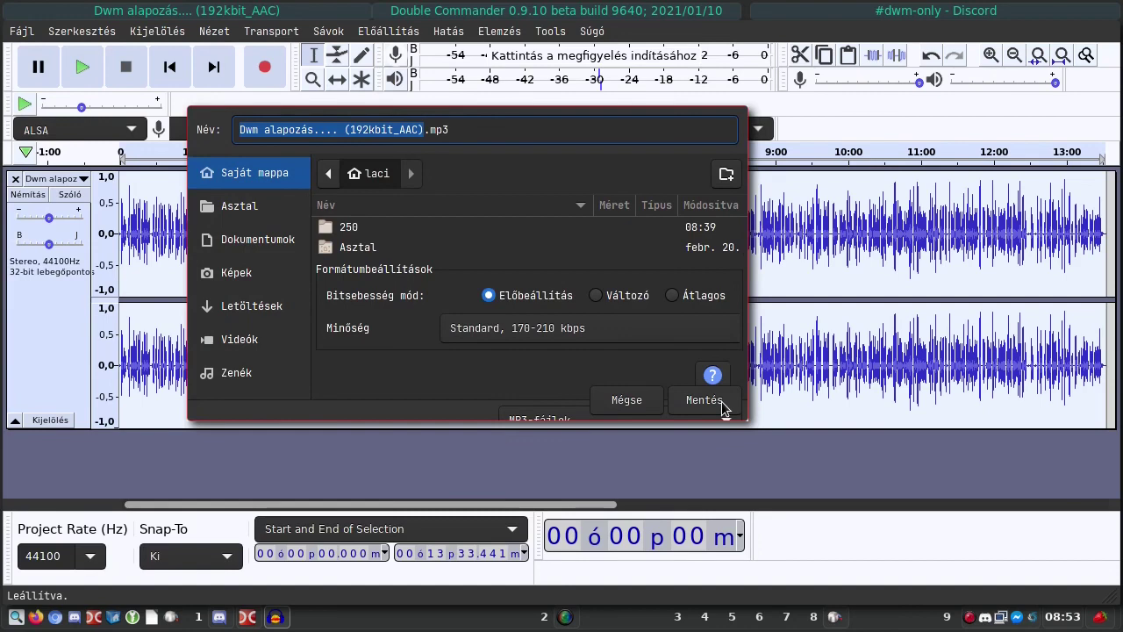
{"action": "left_click", "coordinate": [343, 229]}
{"action": "double_click", "coordinate": [342, 230]}
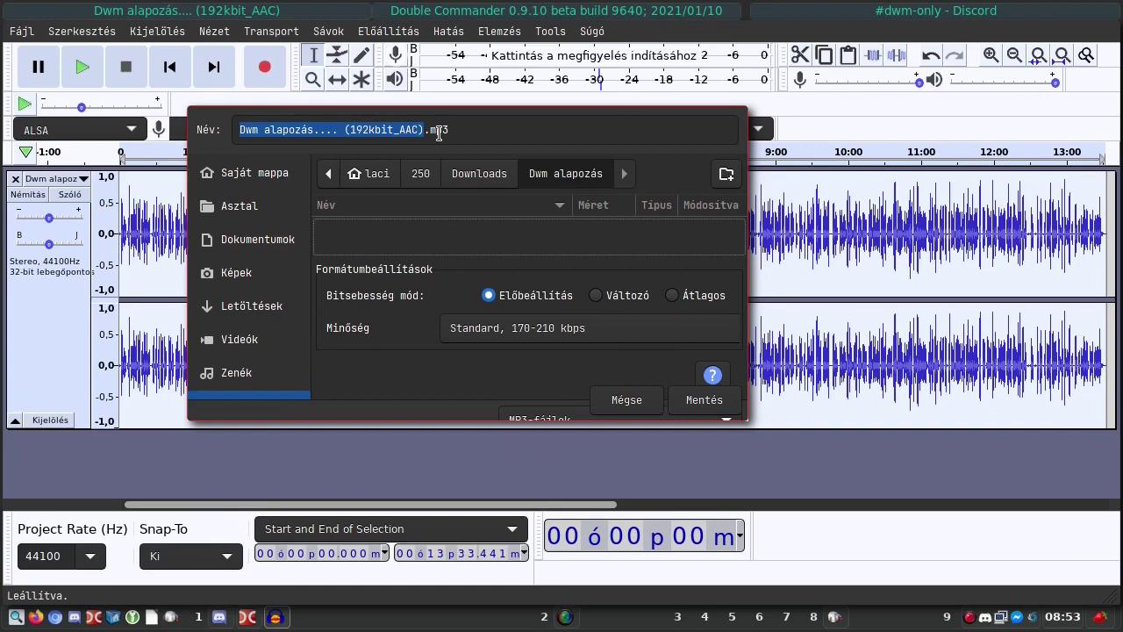
{"action": "left_click", "coordinate": [711, 401]}
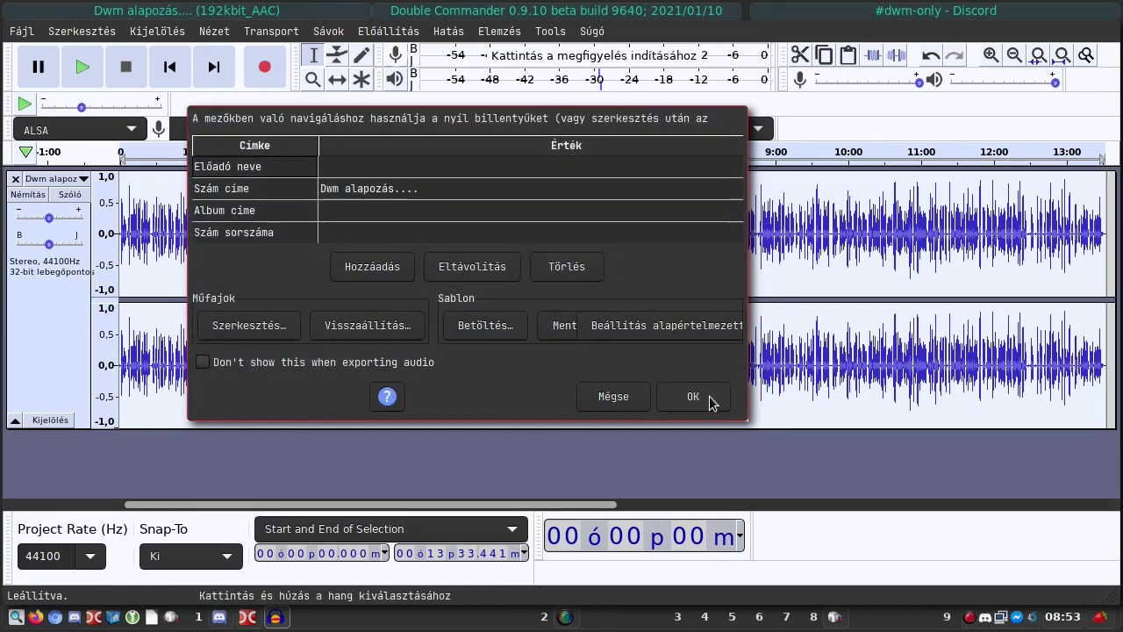
{"action": "left_click", "coordinate": [709, 399]}
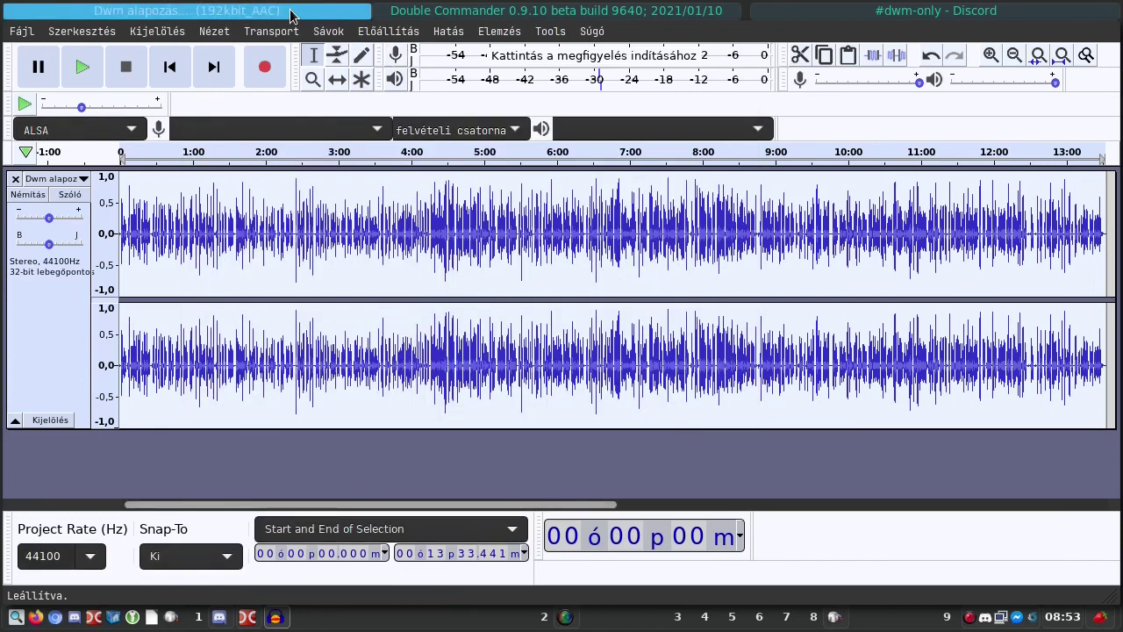
- Close the audio project without saving its changes
{"action": "key", "text": "ctrl+w"}
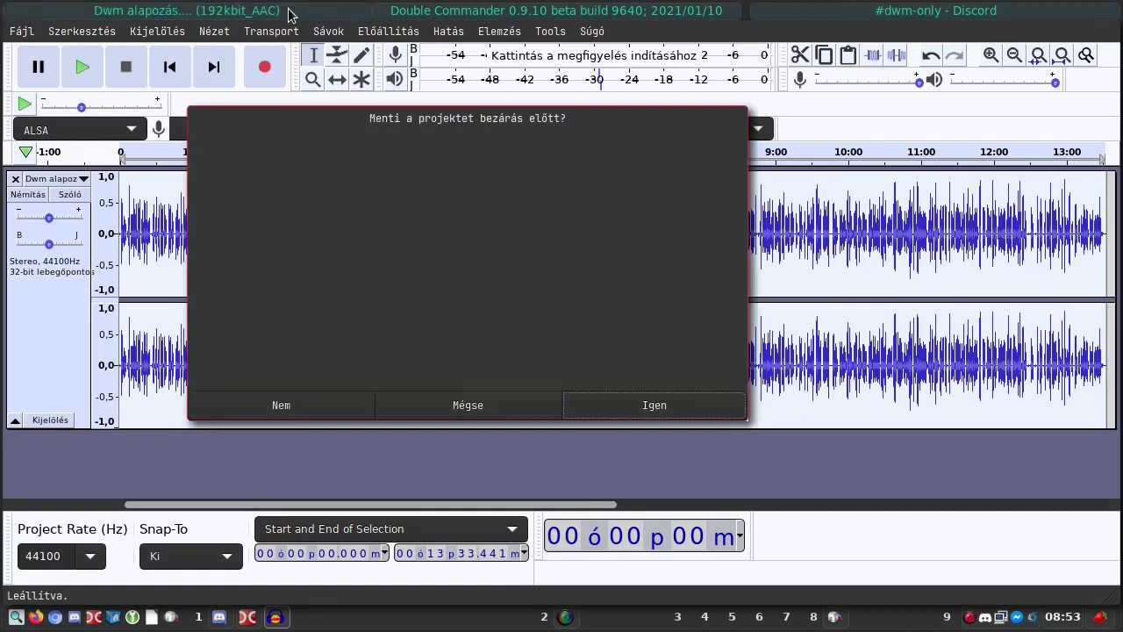
{"action": "left_click", "coordinate": [308, 401]}
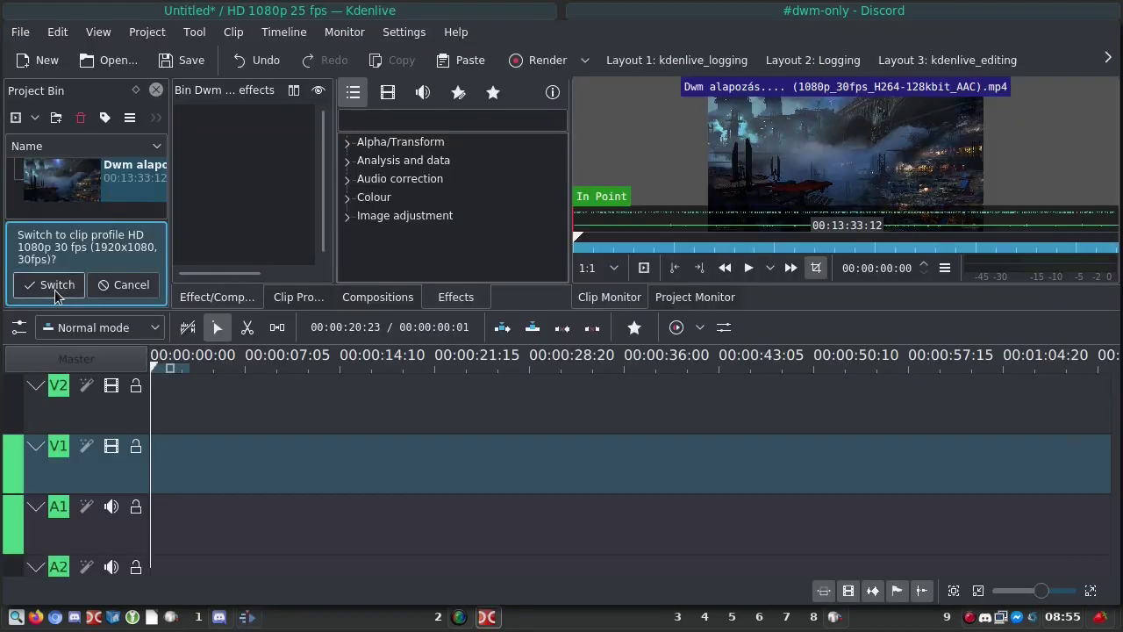
- In Kdenlive, switch the project to the HD 1080p 30 fps clip profile and import "Dwm alapozás.... (192kbit_AAC).mp3" into the project bin
{"action": "left_click", "coordinate": [52, 285]}
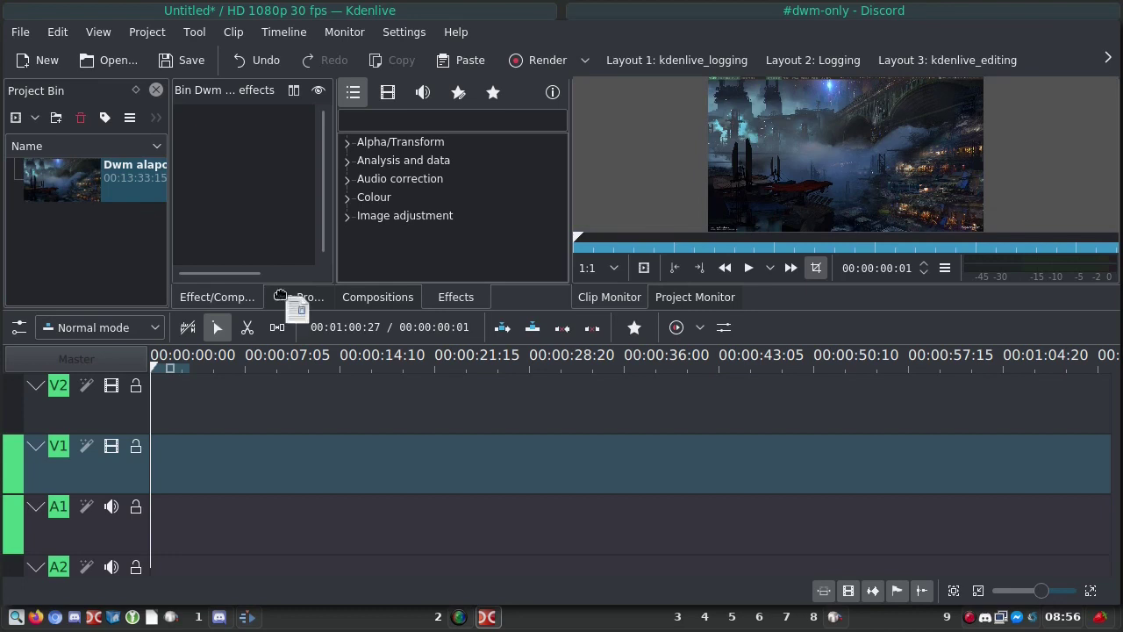
{"action": "left_click_drag", "start_coordinate": [70, 277], "coordinate": [55, 245]}
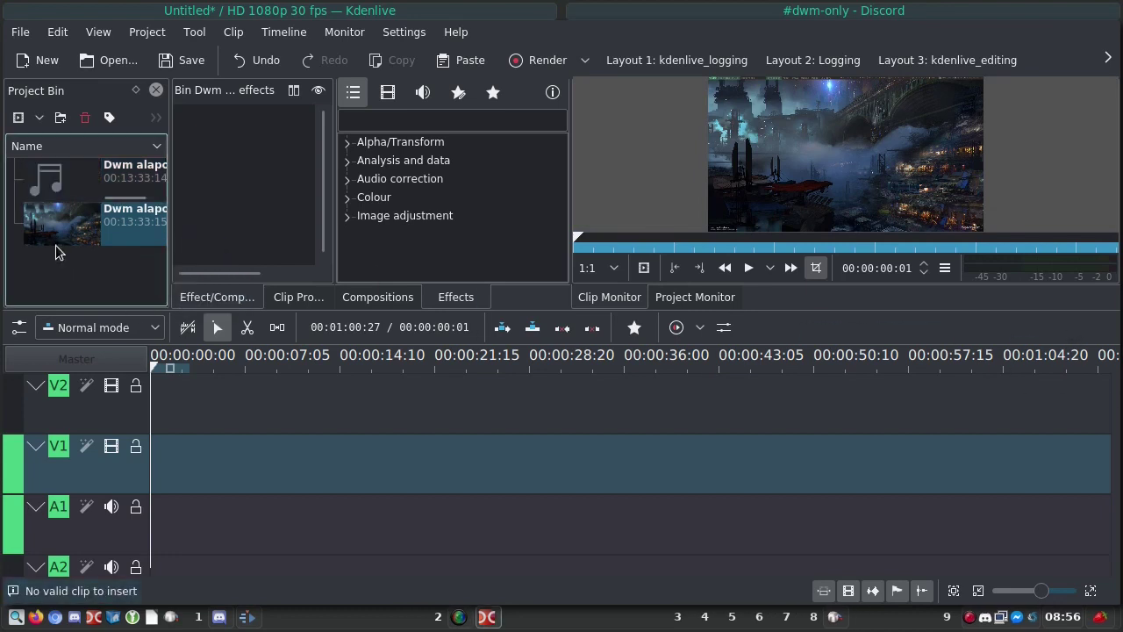
- Place the MP4 clip at the start of video track V1 and delete audio track A1 holding its original sound
{"action": "left_click_drag", "start_coordinate": [54, 239], "coordinate": [381, 481]}
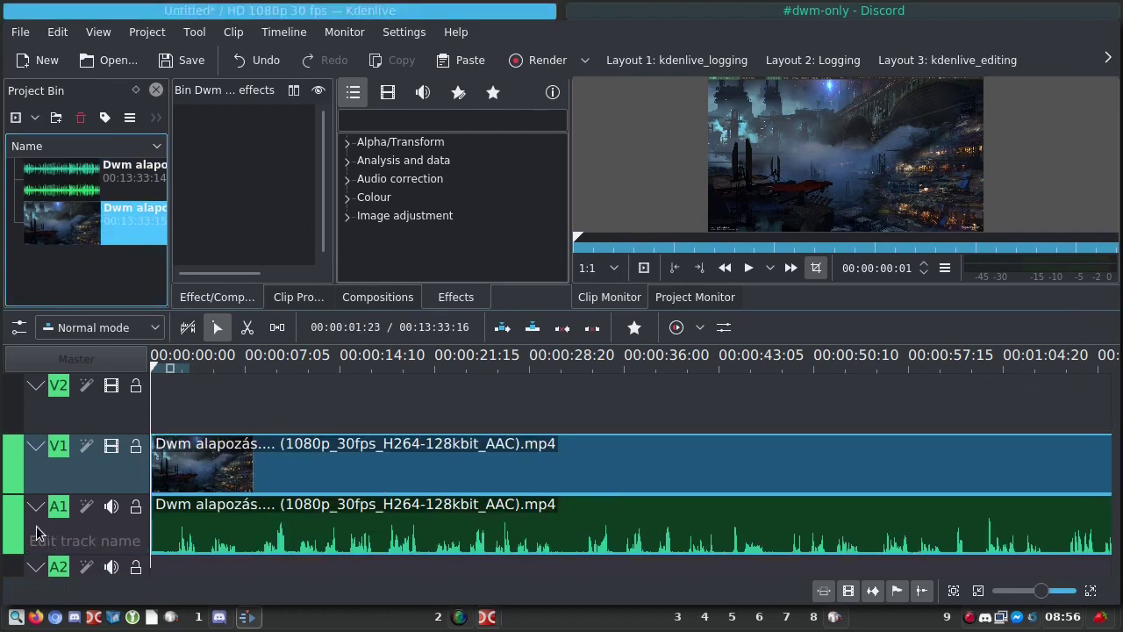
{"action": "left_click", "coordinate": [40, 530]}
{"action": "right_click", "coordinate": [37, 528]}
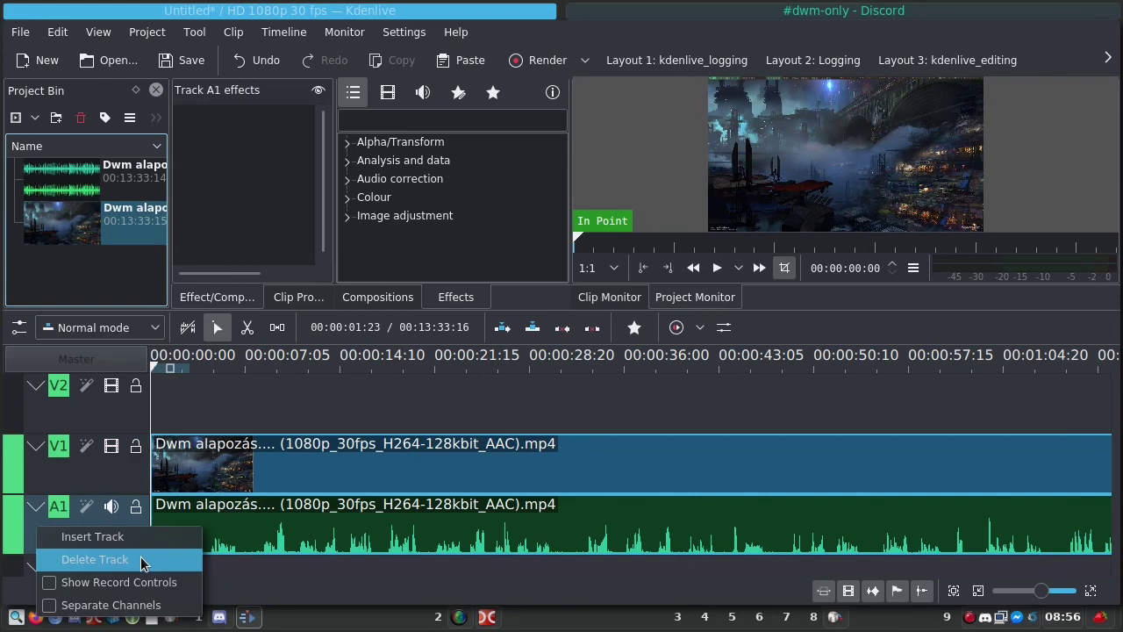
{"action": "left_click", "coordinate": [143, 560]}
{"action": "left_click", "coordinate": [642, 287]}
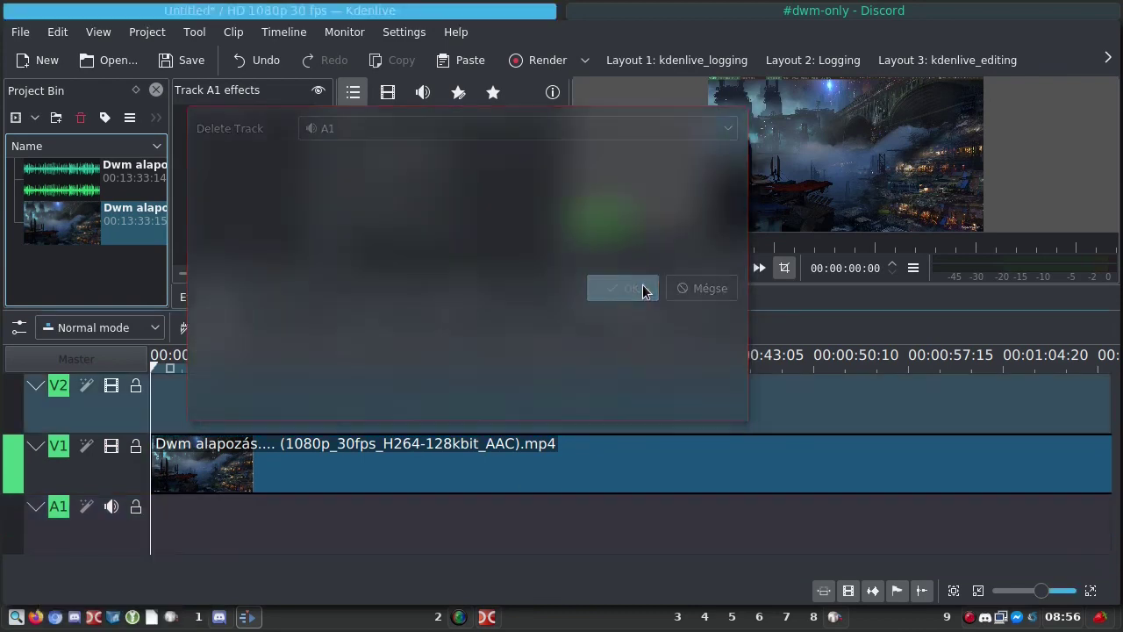
- Place the MP3 clip on the remaining audio track, aligned with the start of the video clip
{"action": "left_click_drag", "start_coordinate": [64, 180], "coordinate": [210, 571]}
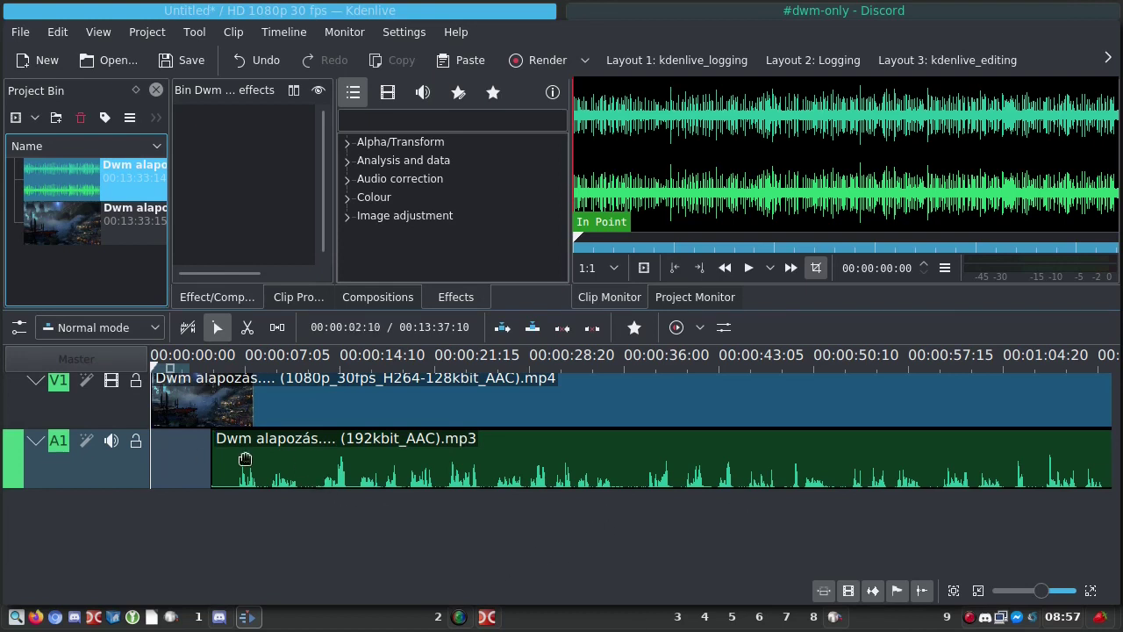
{"action": "left_click", "coordinate": [427, 472]}
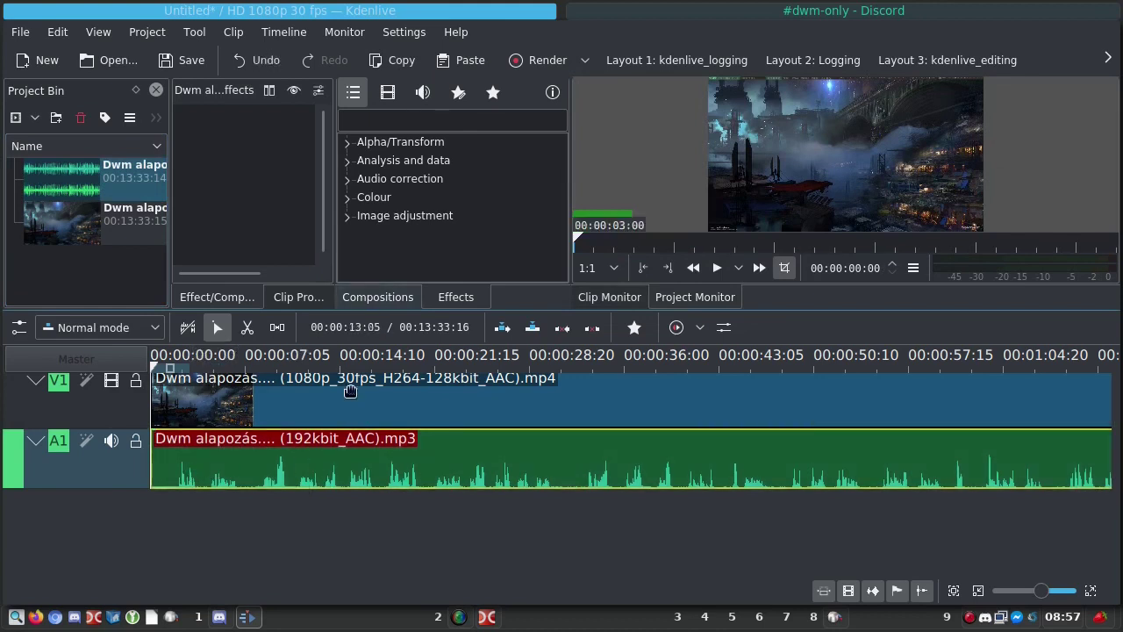
- Shift the MP3 clip about 11 seconds away from the timeline start and remove the empty space in front of it
{"action": "left_click_drag", "start_coordinate": [311, 468], "coordinate": [488, 478]}
{"action": "right_click", "coordinate": [214, 456]}
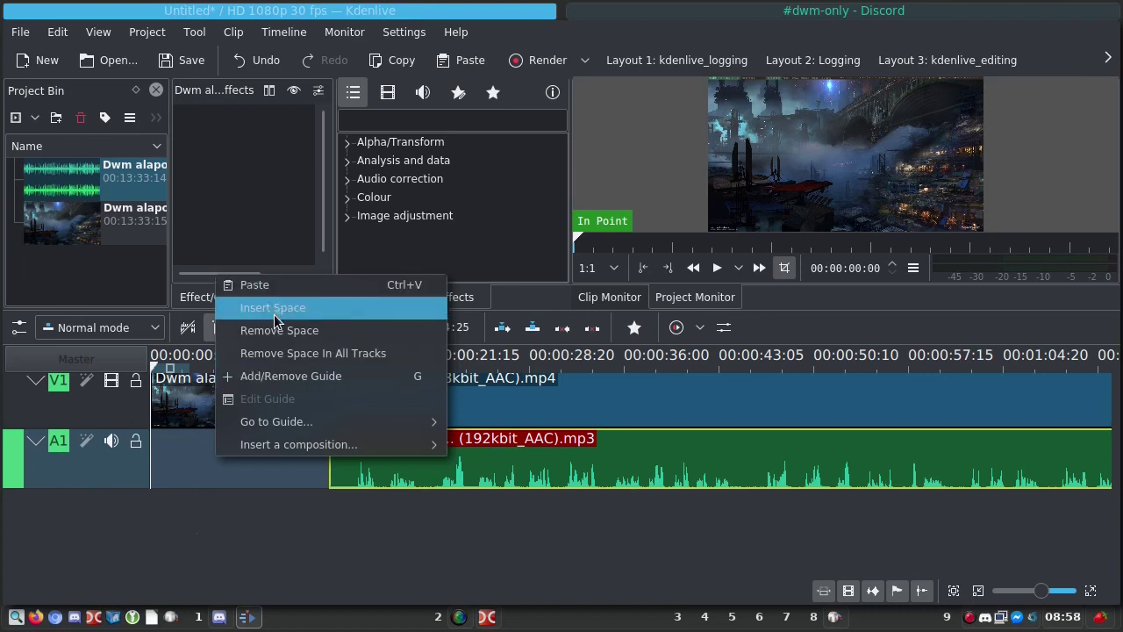
{"action": "left_click", "coordinate": [275, 330]}
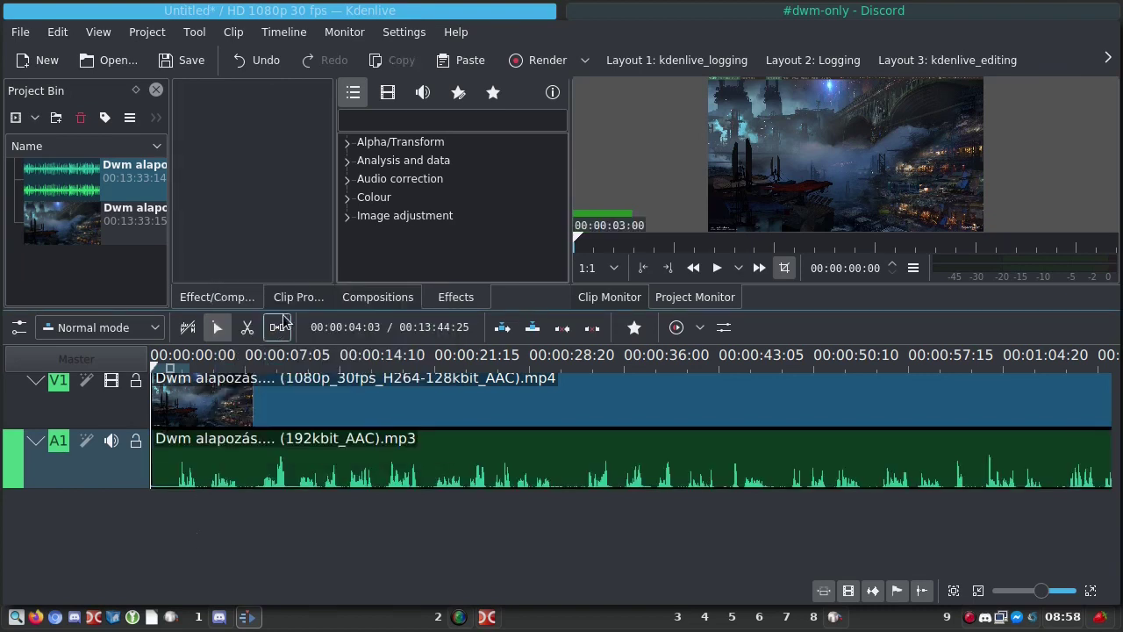
- Add a fade-out about 4.5 seconds long to the end of the MP3 clip on track A1
{"action": "left_click", "coordinate": [436, 467]}
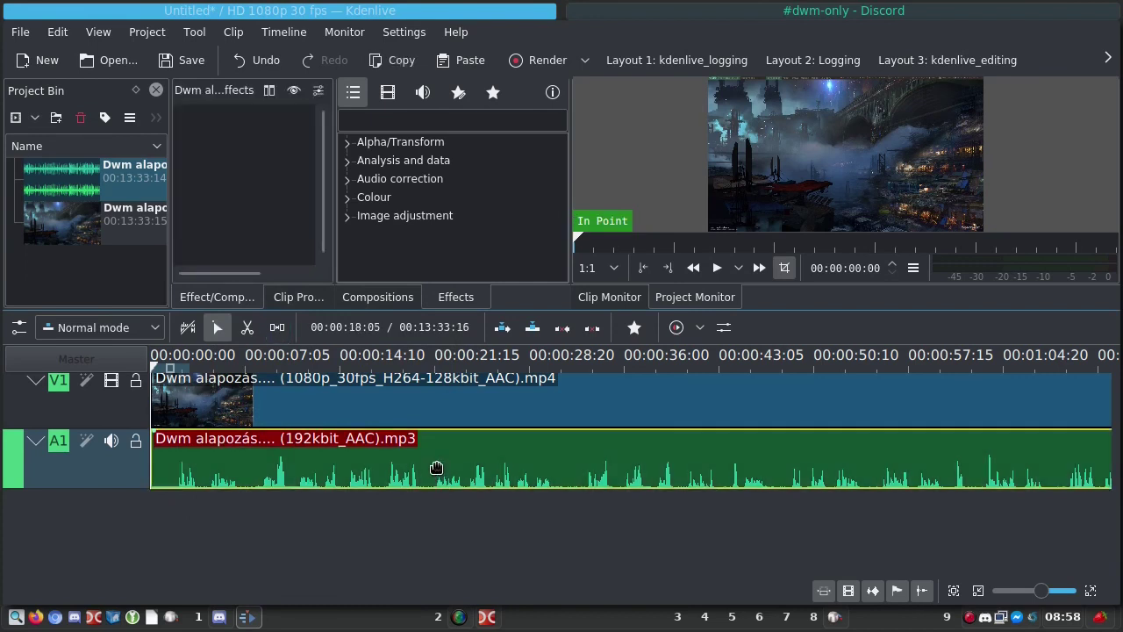
{"action": "key", "text": "End"}
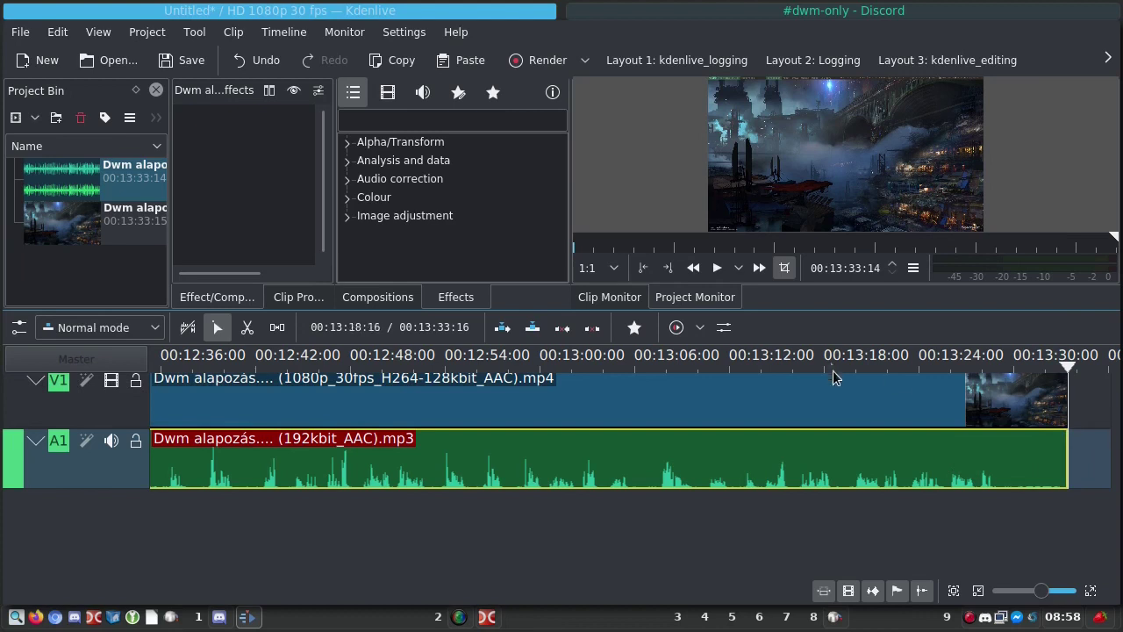
{"action": "left_click_drag", "start_coordinate": [1065, 431], "coordinate": [993, 432]}
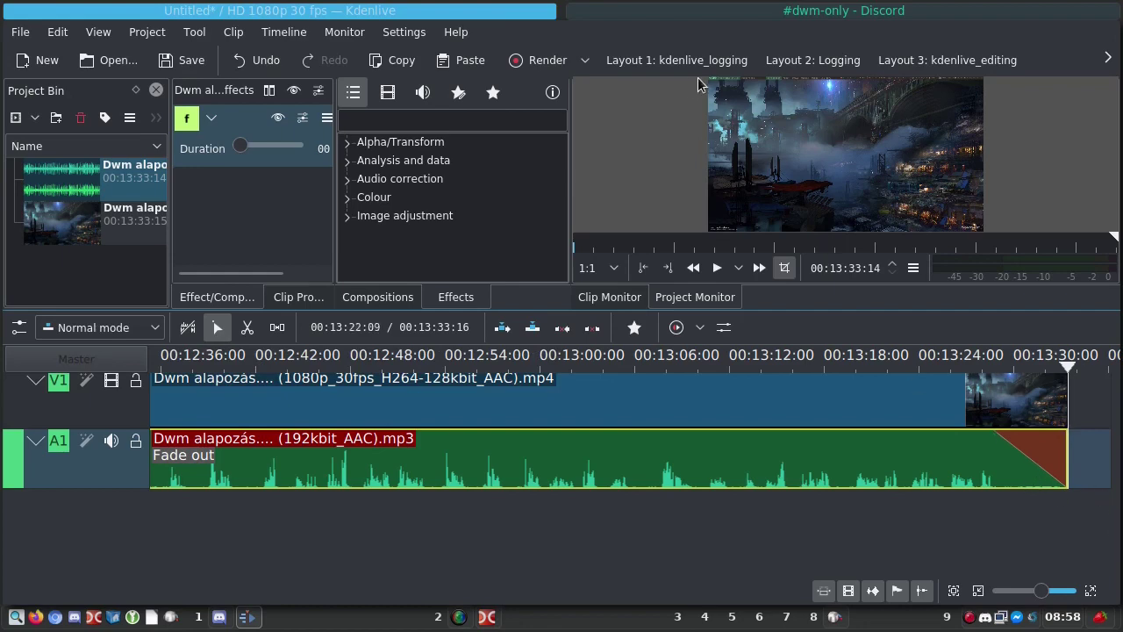
- Render the full project to untitled.mp4 using the Ultra-High Definition MP4-H265 (HEVC) preset with parallel processing
{"action": "left_click", "coordinate": [537, 60]}
{"action": "scroll", "coordinate": [428, 253], "scroll_direction": "down", "scroll_amount": 1}
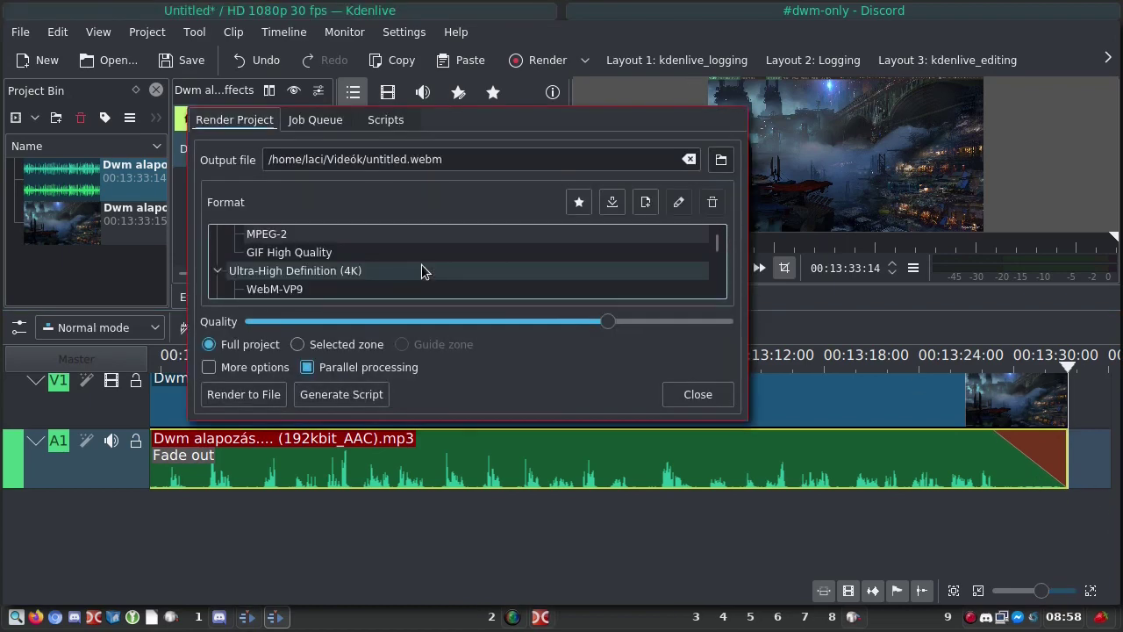
{"action": "scroll", "coordinate": [421, 265], "scroll_direction": "down", "scroll_amount": 1}
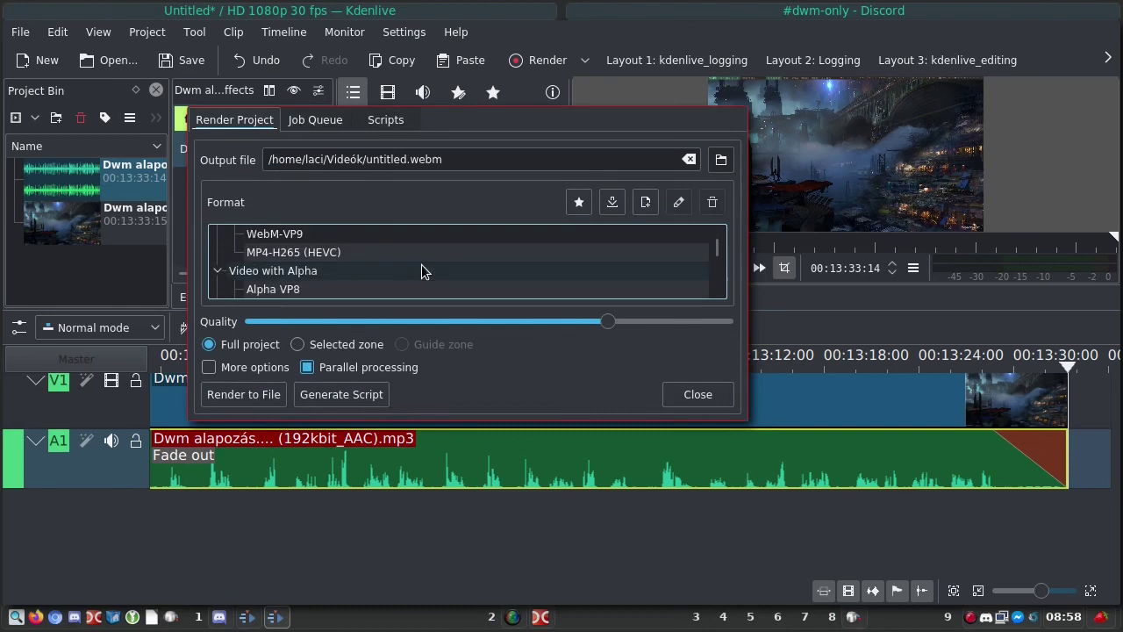
{"action": "left_click", "coordinate": [326, 252]}
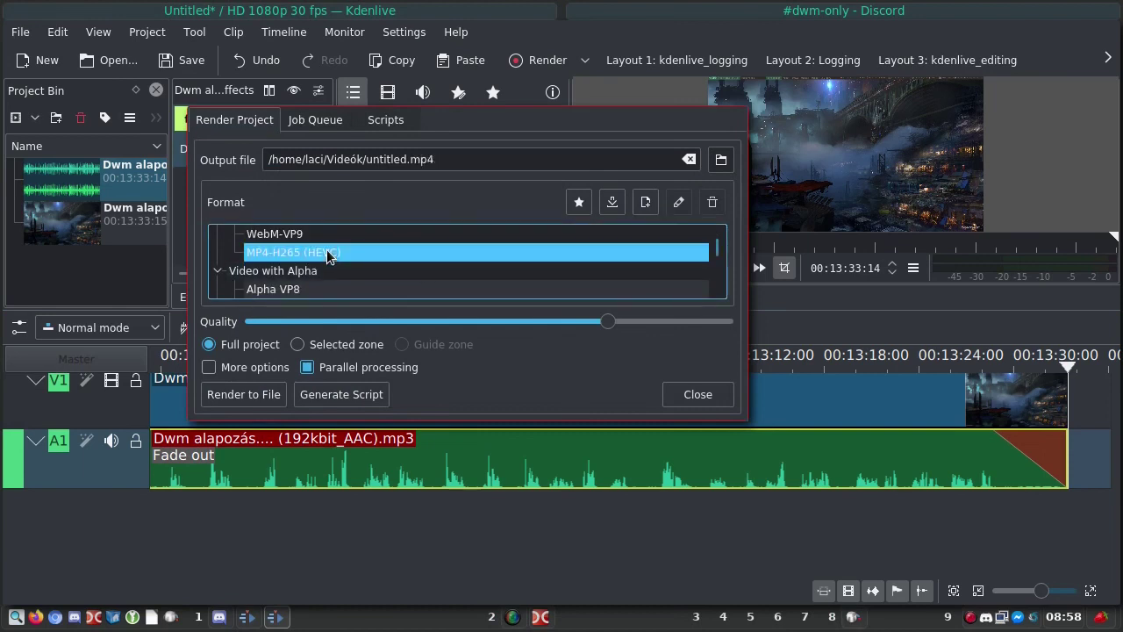
{"action": "left_click", "coordinate": [259, 403]}
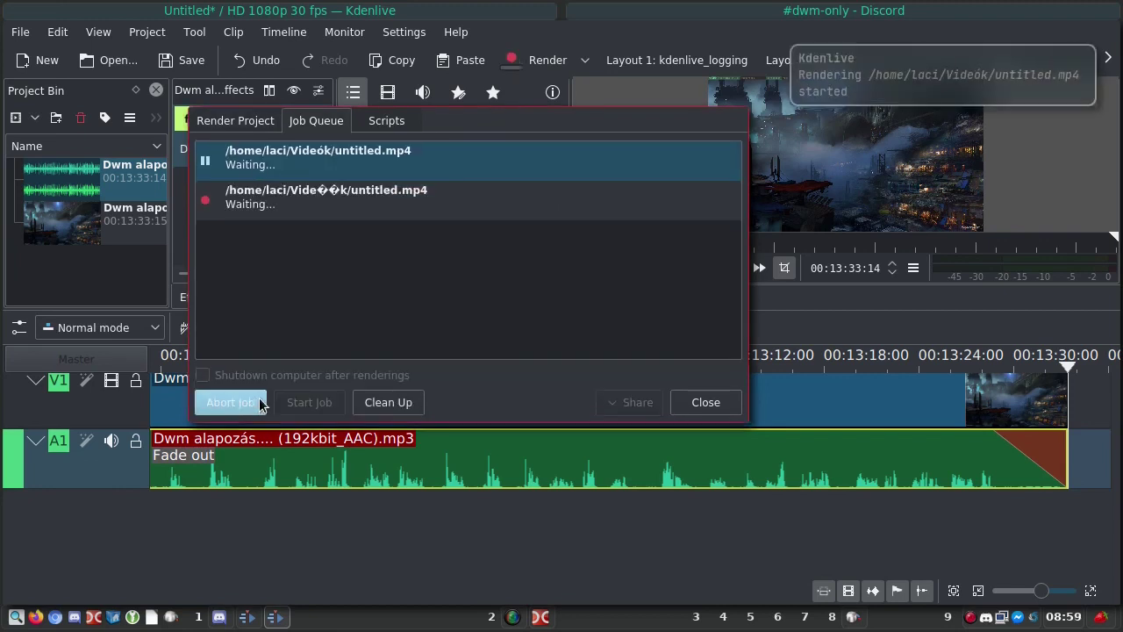